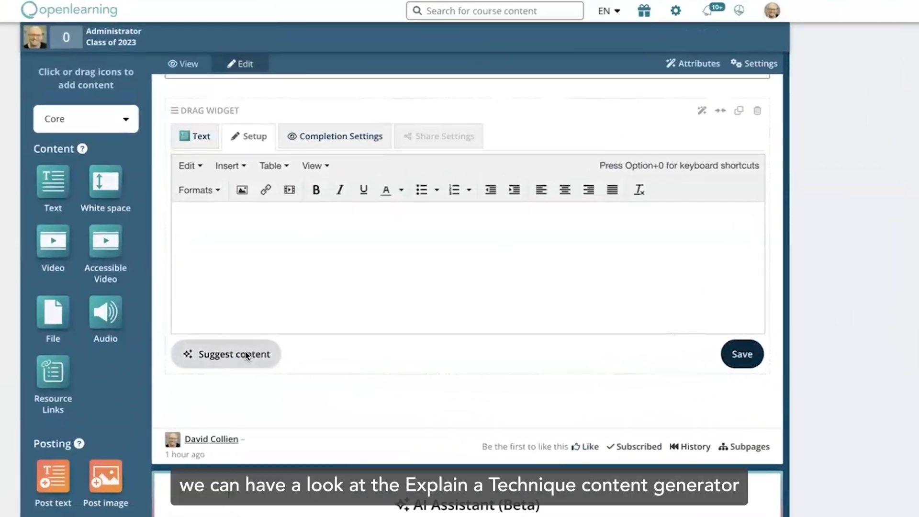
# - Request suggested content for the empty text widget and choose the Explain a technique generator
pyautogui.click(226, 354)
pyautogui.click(658, 209)
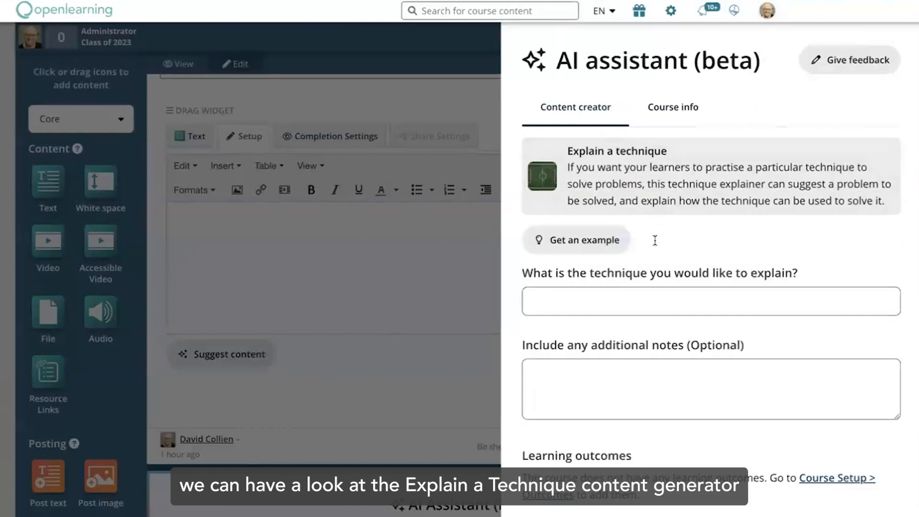
pyautogui.scroll(-2, 665, 356)
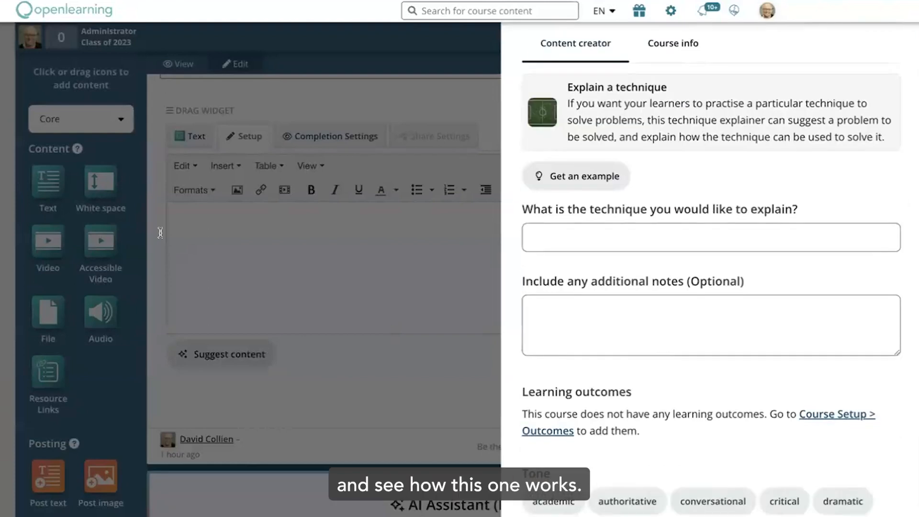
# - Write "Explain the process of triage including using the Emergency Severity Index" and move it from the technique field into the additional notes
pyautogui.click(554, 240)
pyautogui.write('Explain the process of triage including using the Emergency Severity Index')
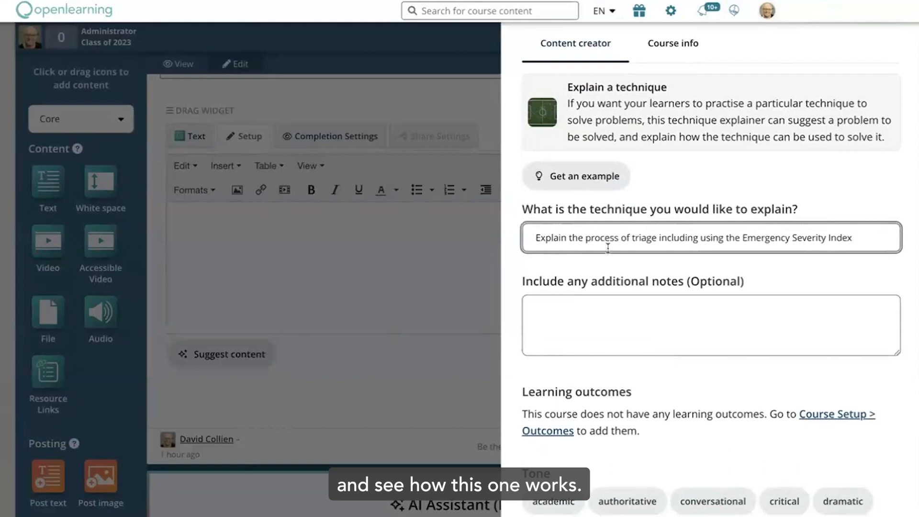
pyautogui.moveTo(538, 238); pyautogui.dragTo(844, 238)
pyautogui.click(853, 236)
pyautogui.hotkey('ctrl', 'a')
pyautogui.hotkey('ctrl', 'x')
pyautogui.click(708, 314)
pyautogui.hotkey('ctrl', 'v')
# - Name the technique to explain "Triage" and generate the content
pyautogui.click(598, 239)
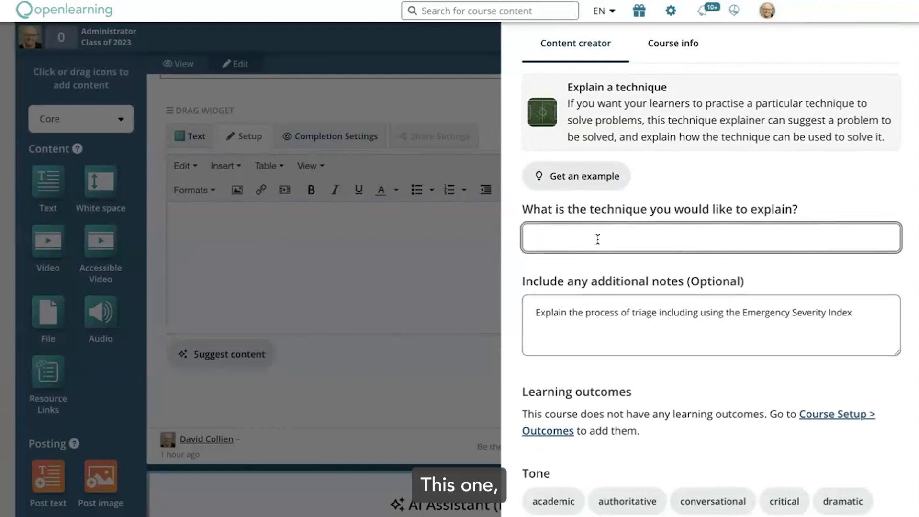
pyautogui.write('Triage')
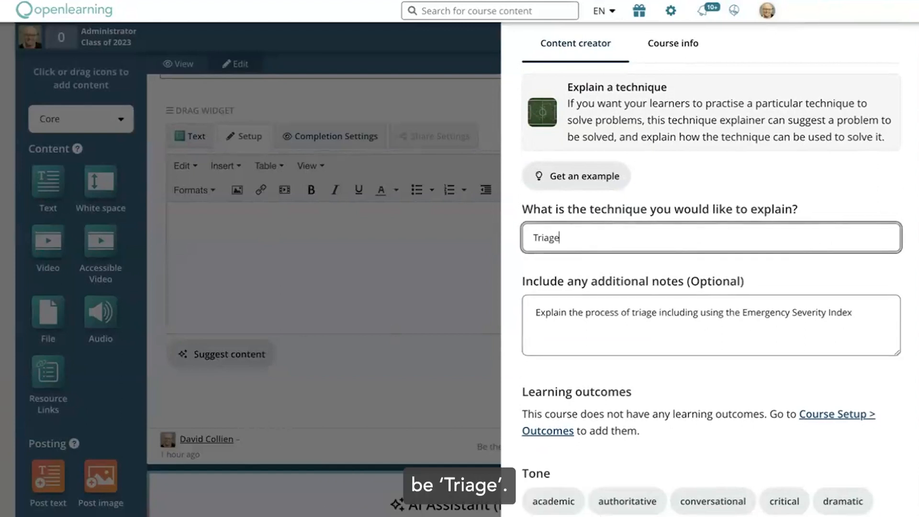
pyautogui.scroll(-2, 681, 384)
pyautogui.scroll(-2, 754, 320)
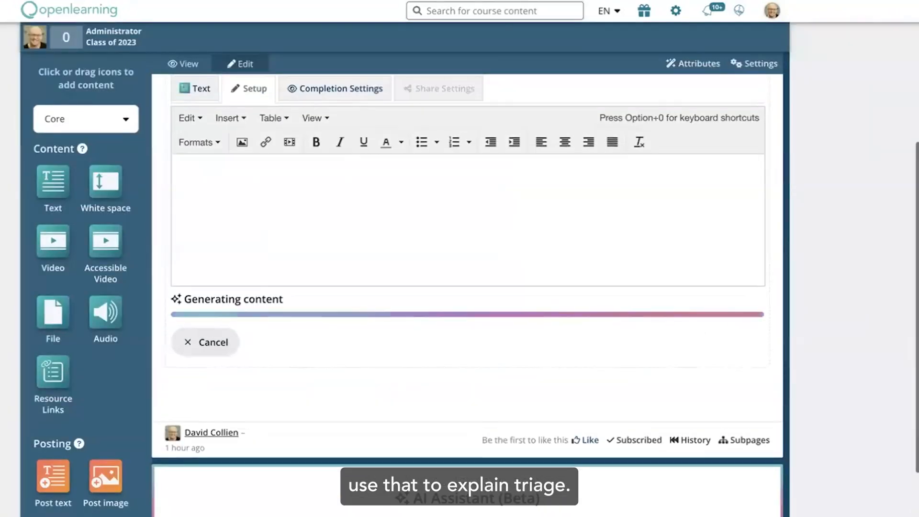
pyautogui.scroll(1, 470, 218)
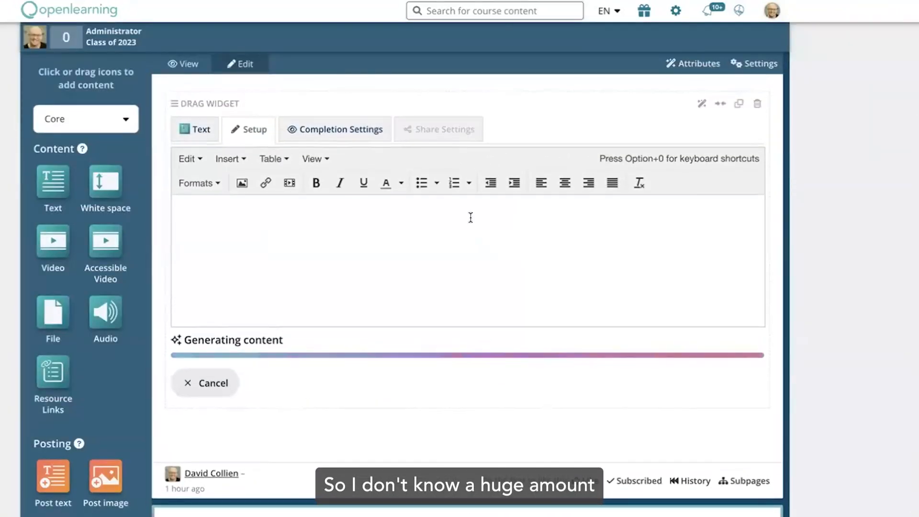
pyautogui.scroll(1, 470, 218)
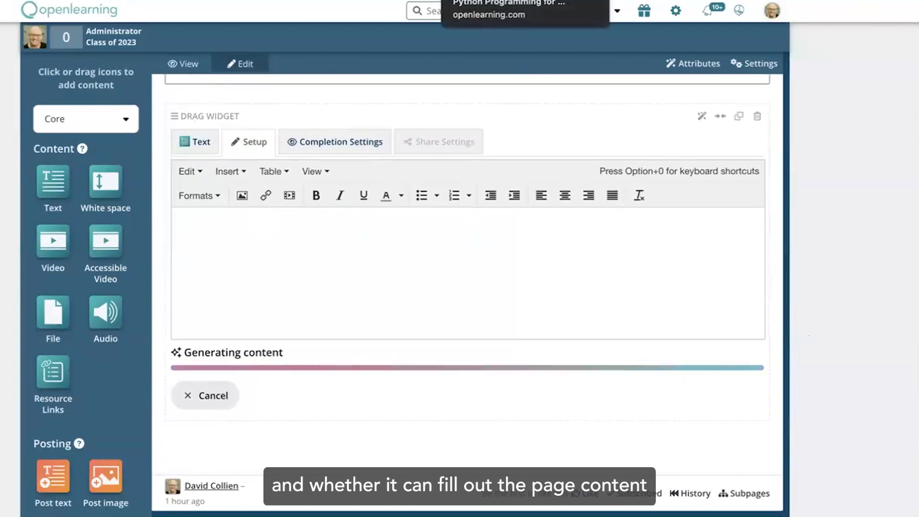
pyautogui.scroll(1, 558, 153)
pyautogui.scroll(-1, 557, 154)
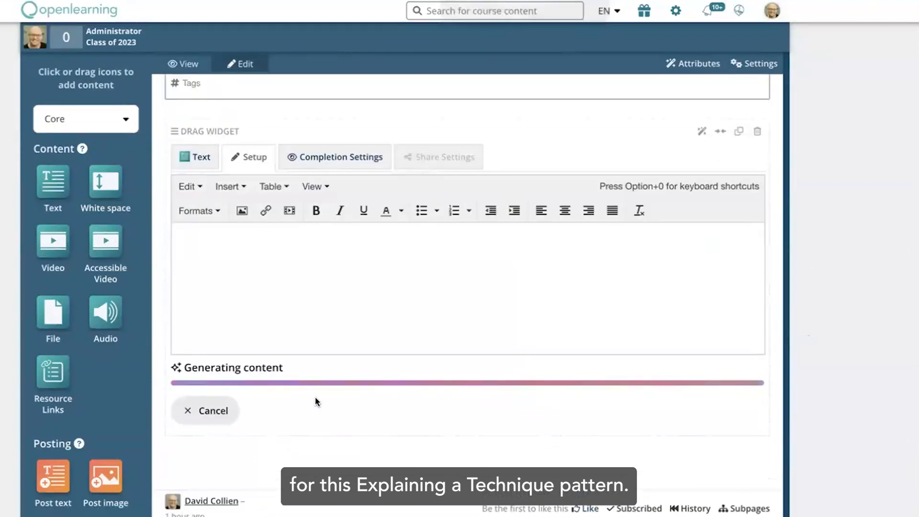
# - Add a second text widget below and look through the content types its AI assistant offers, closing the assistant without choosing one
pyautogui.scroll(-1, 310, 427)
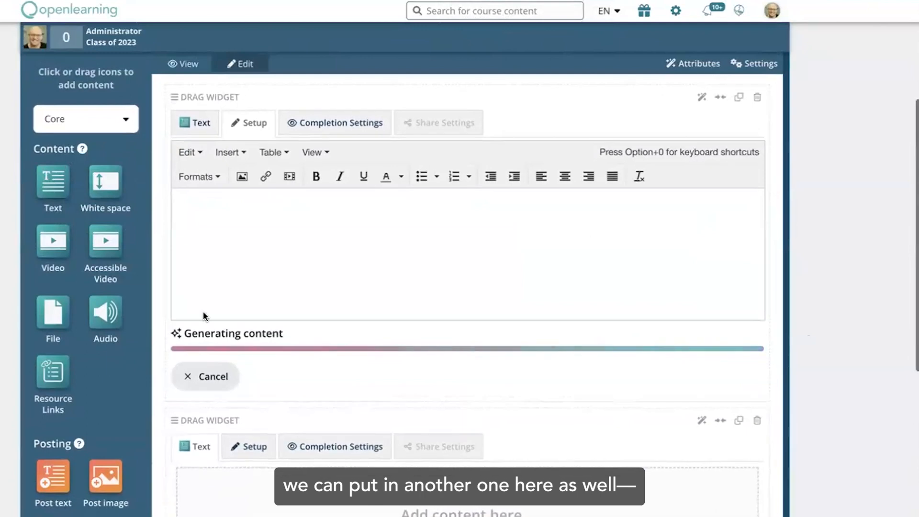
pyautogui.scroll(-10, 250, 377)
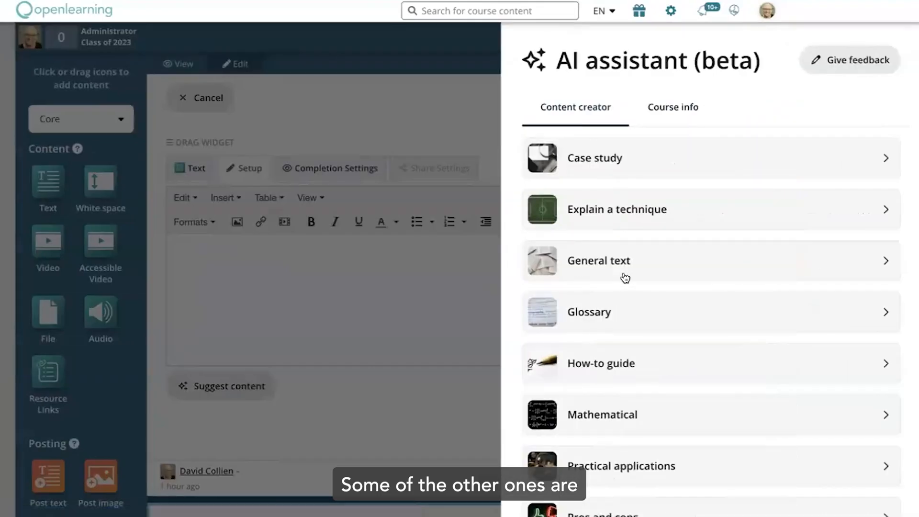
pyautogui.scroll(-3, 670, 345)
pyautogui.scroll(-3, 665, 364)
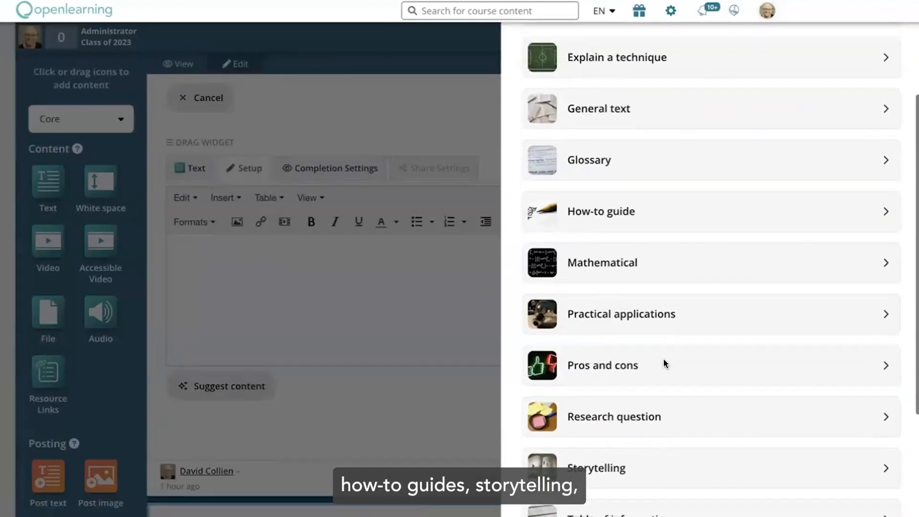
pyautogui.scroll(3, 663, 406)
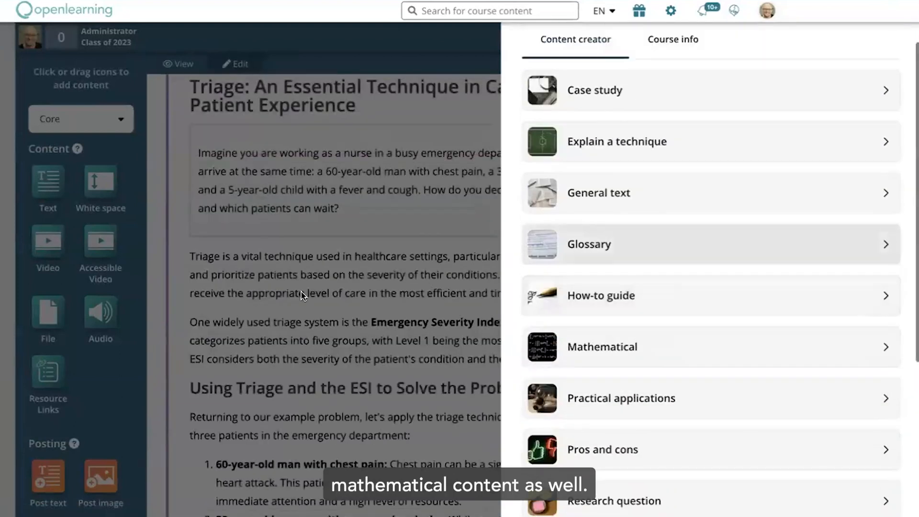
pyautogui.click(420, 254)
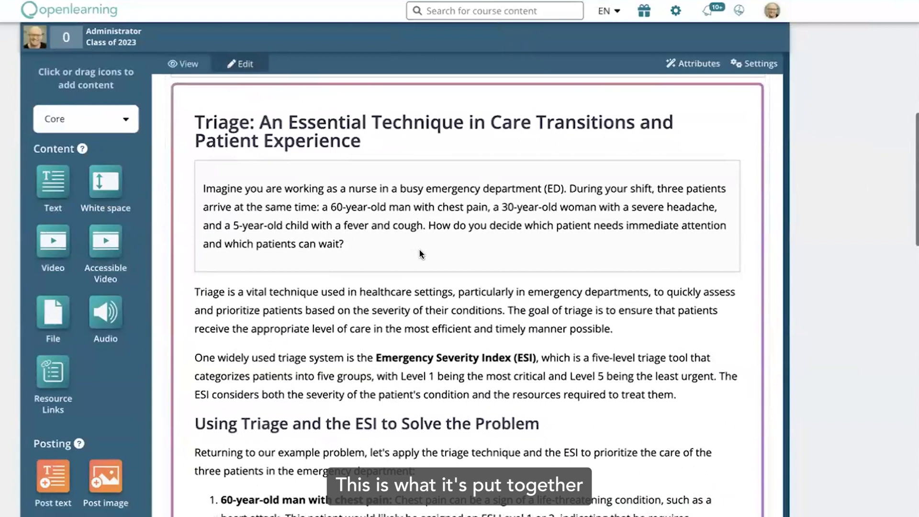
# - Read the generated triage text's opening patient scenario and its introduction to the Emergency Severity Index
pyautogui.scroll(-1, 473, 242)
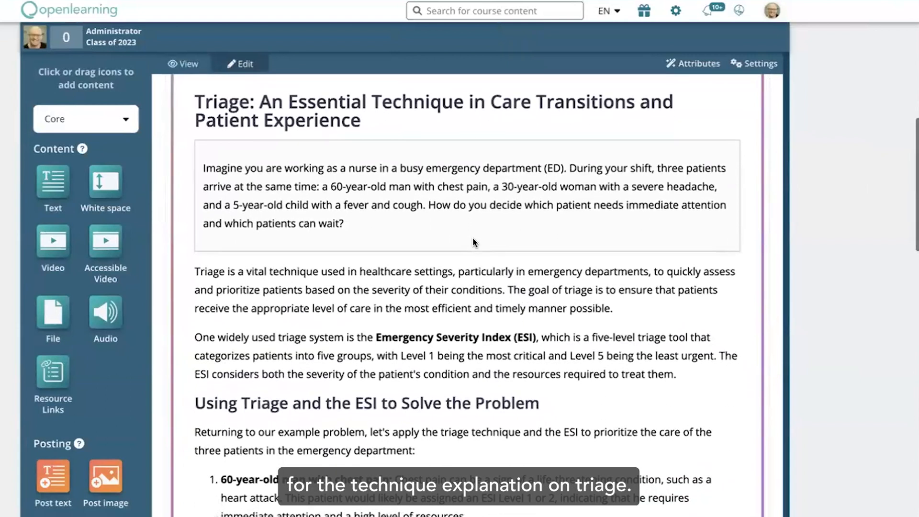
pyautogui.scroll(-2, 365, 162)
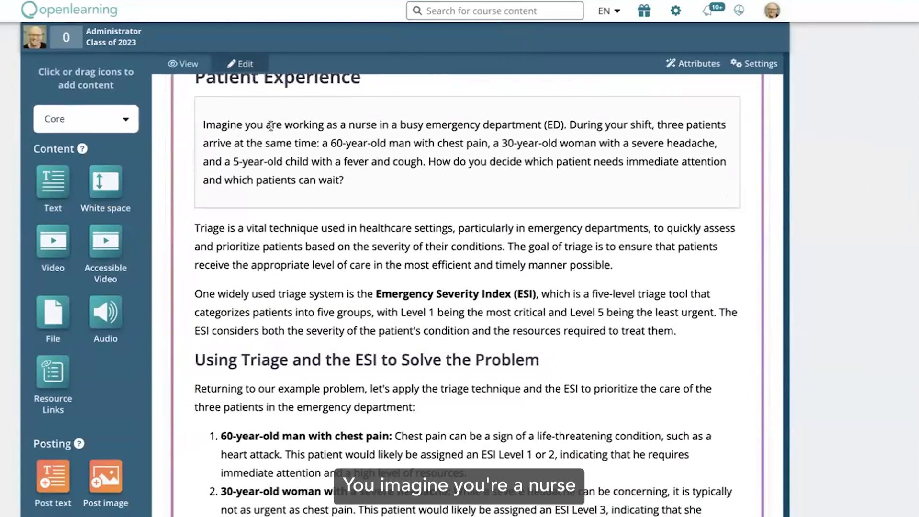
pyautogui.scroll(-2, 392, 140)
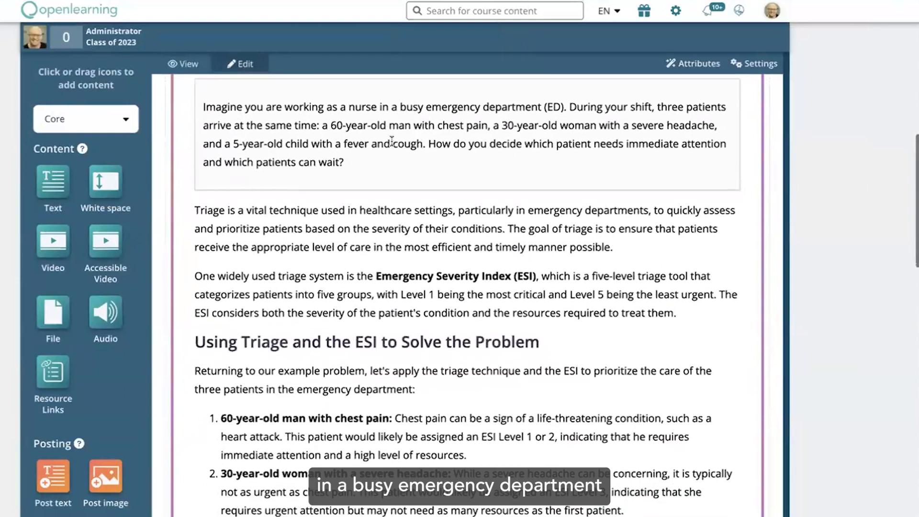
pyautogui.scroll(-2, 439, 176)
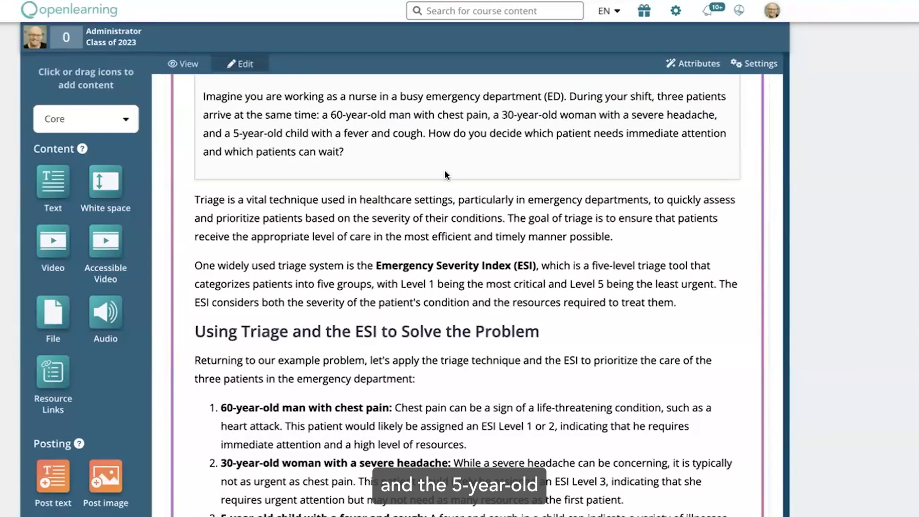
pyautogui.scroll(-2, 444, 170)
pyautogui.scroll(-1, 444, 171)
pyautogui.scroll(1, 589, 243)
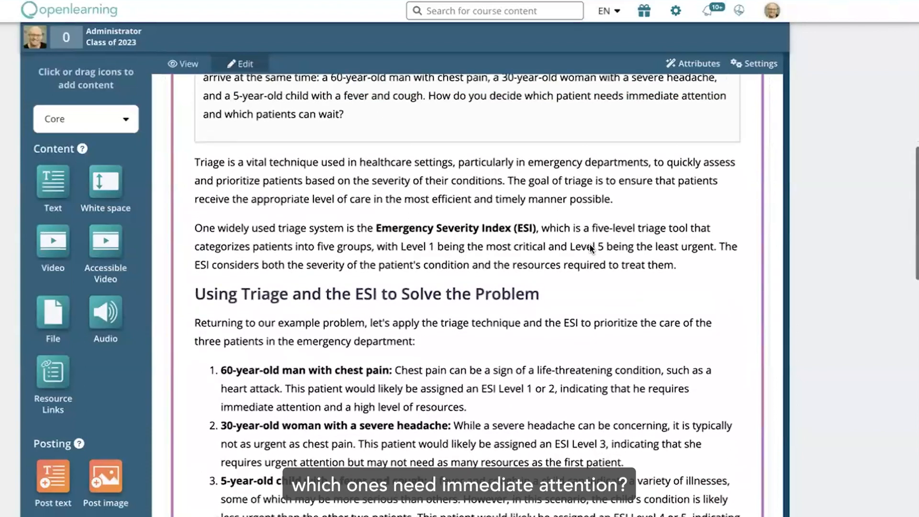
pyautogui.scroll(-2, 594, 249)
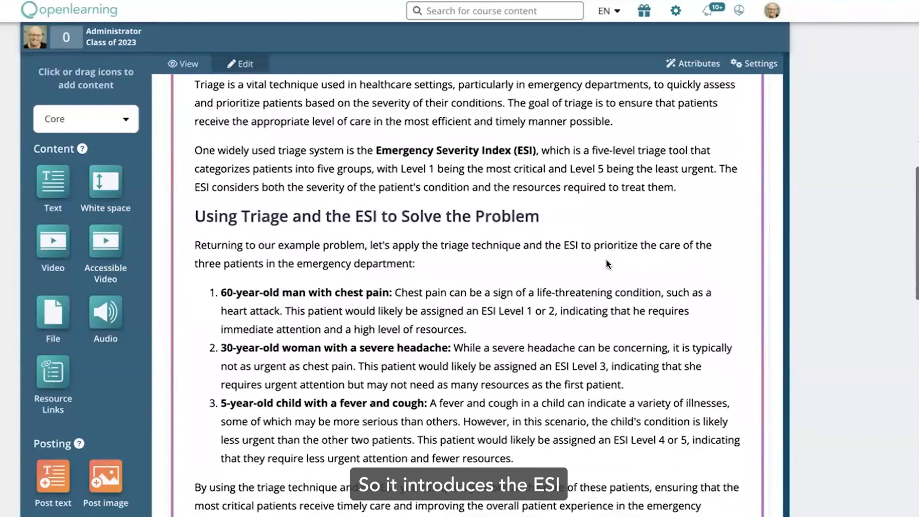
pyautogui.scroll(-2, 606, 260)
pyautogui.scroll(-1, 520, 142)
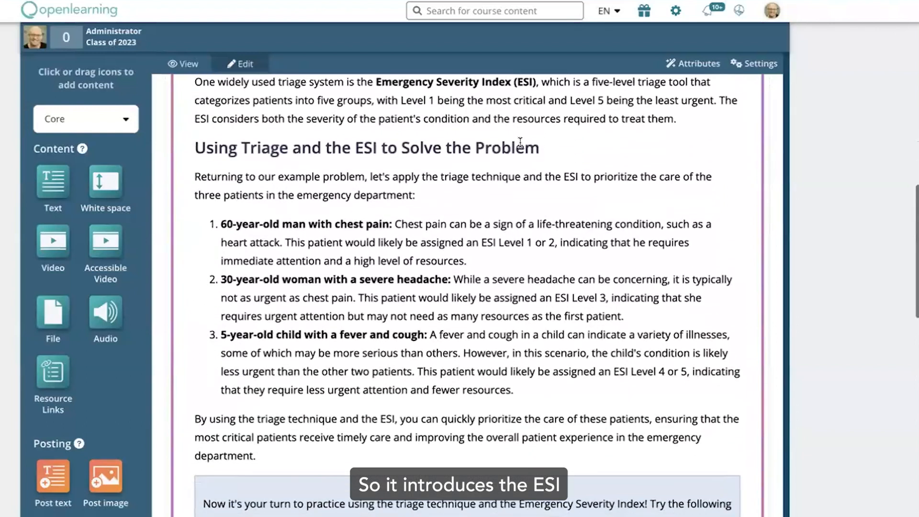
# - Examine how the worked solution assigns ESI levels to each of the three emergency department patients
pyautogui.scroll(-2, 515, 205)
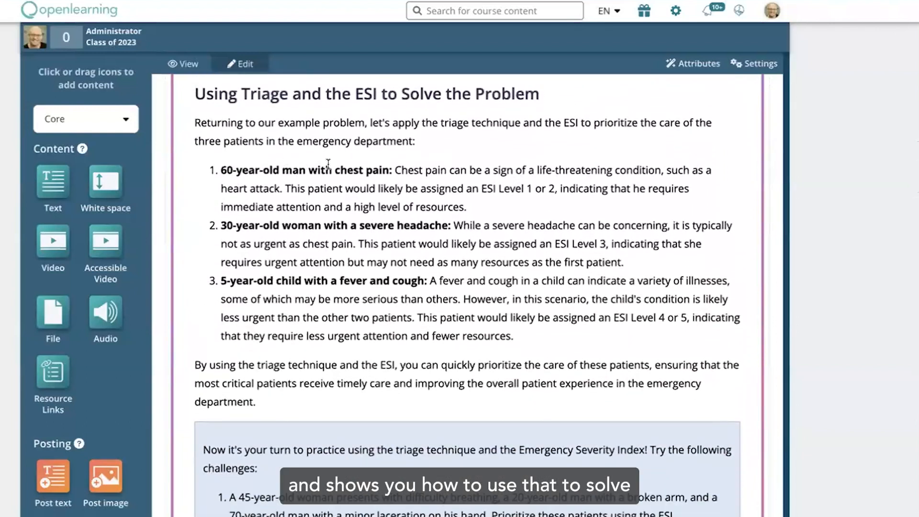
pyautogui.scroll(-1, 329, 164)
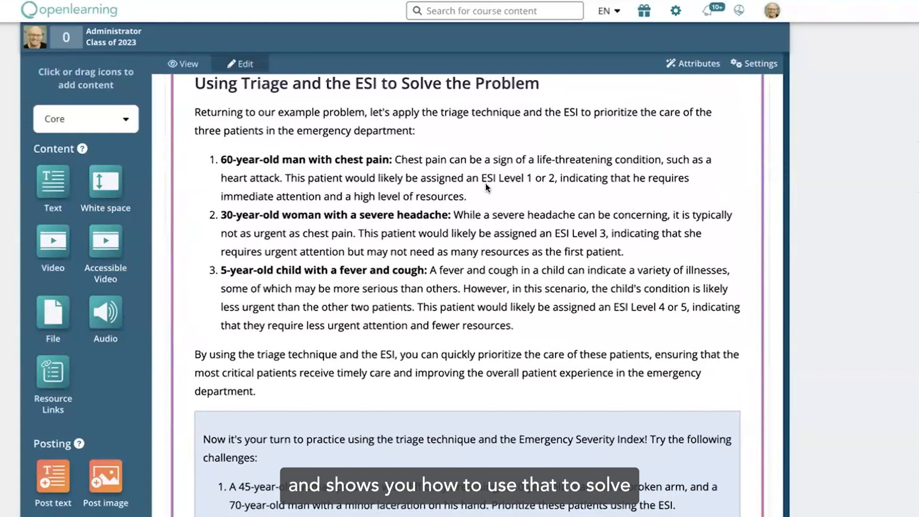
pyautogui.scroll(-1, 485, 186)
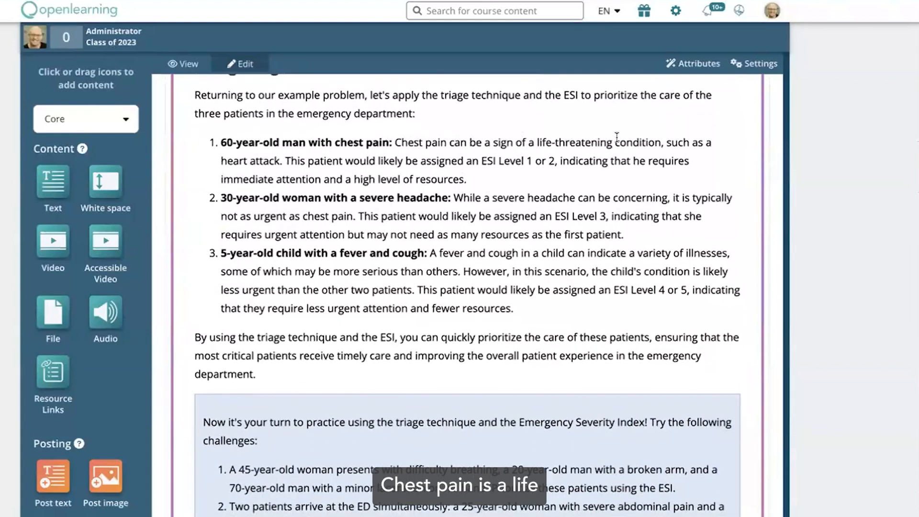
pyautogui.scroll(-1, 527, 144)
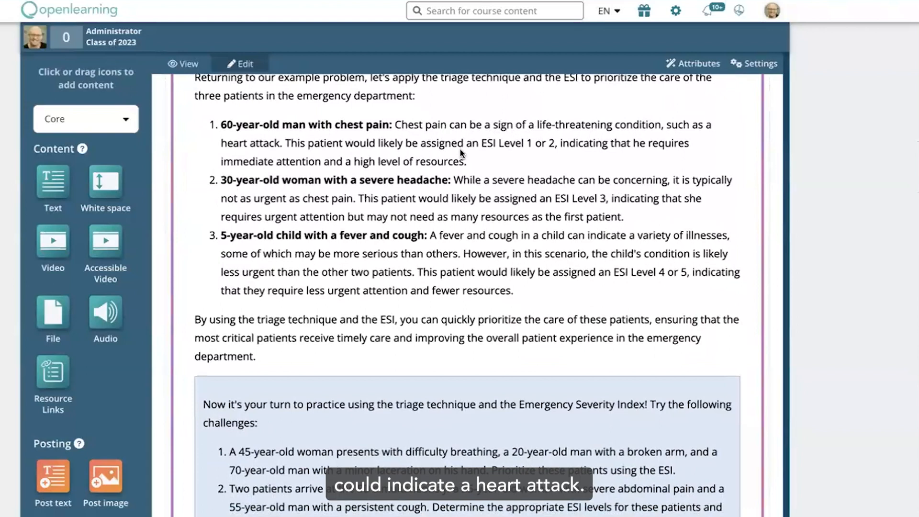
pyautogui.scroll(-1, 459, 151)
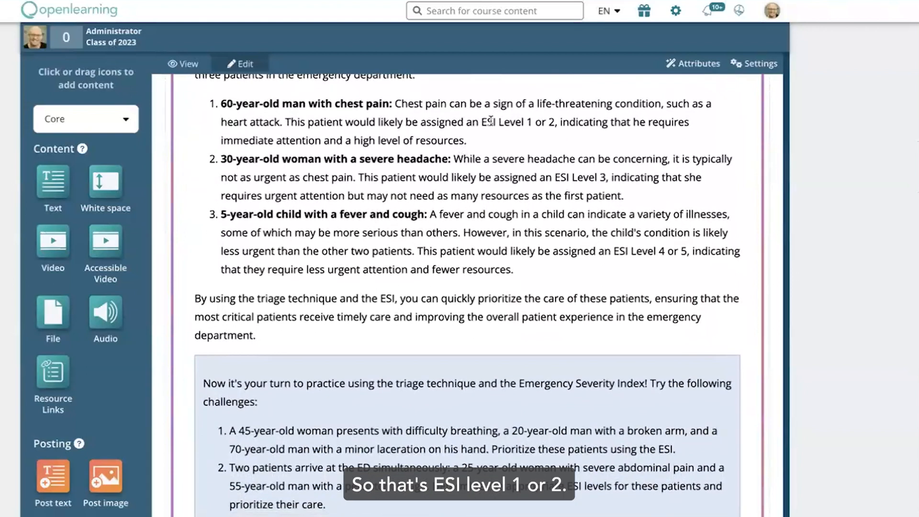
pyautogui.moveTo(481, 122); pyautogui.dragTo(557, 122)
pyautogui.click(562, 134)
pyautogui.scroll(-1, 527, 149)
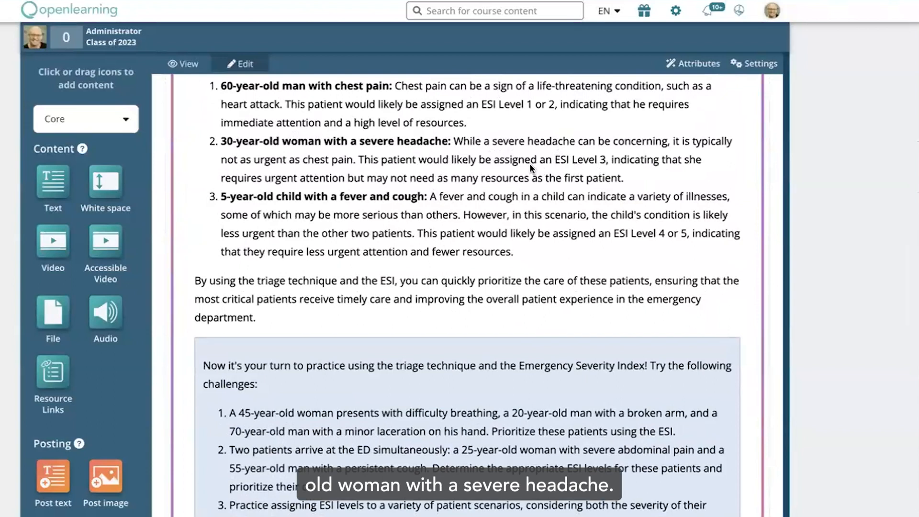
pyautogui.scroll(-1, 567, 147)
pyautogui.scroll(-2, 618, 205)
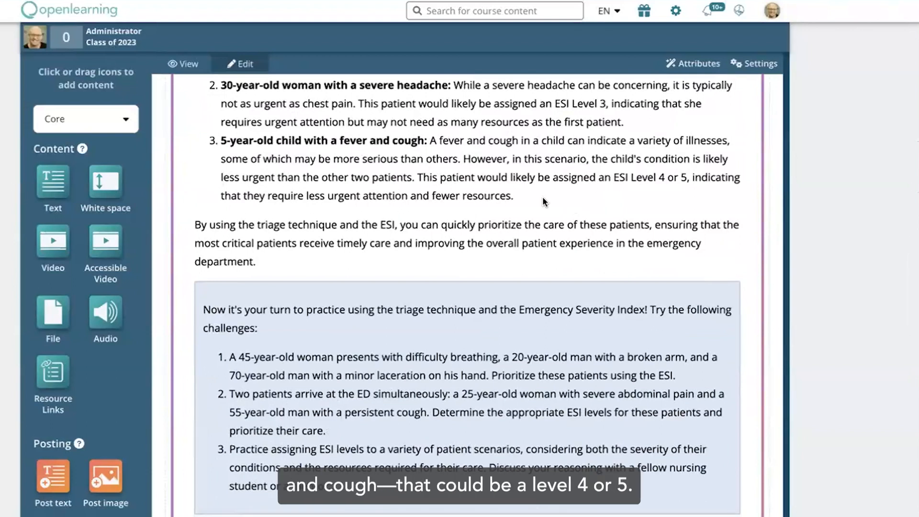
# - Review the practice challenges for learners at the end of the generated triage content
pyautogui.scroll(-1, 564, 199)
pyautogui.scroll(-2, 553, 203)
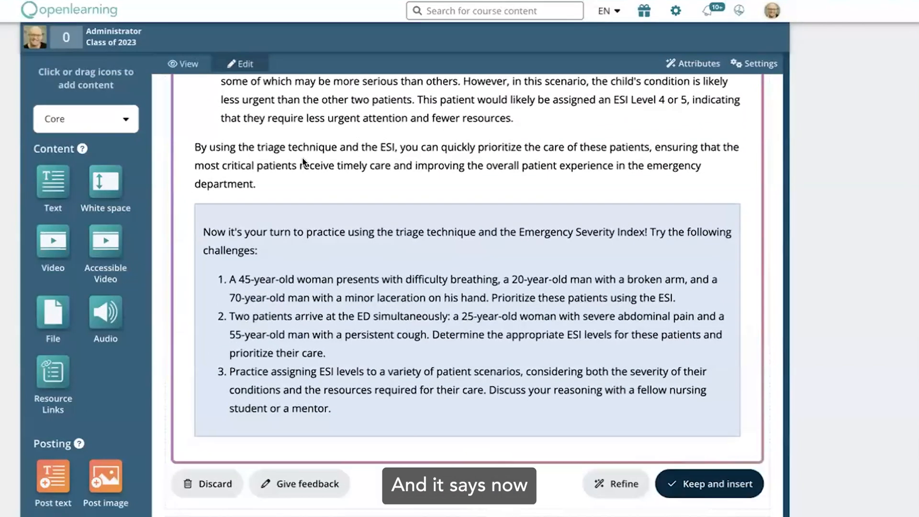
pyautogui.scroll(-1, 346, 271)
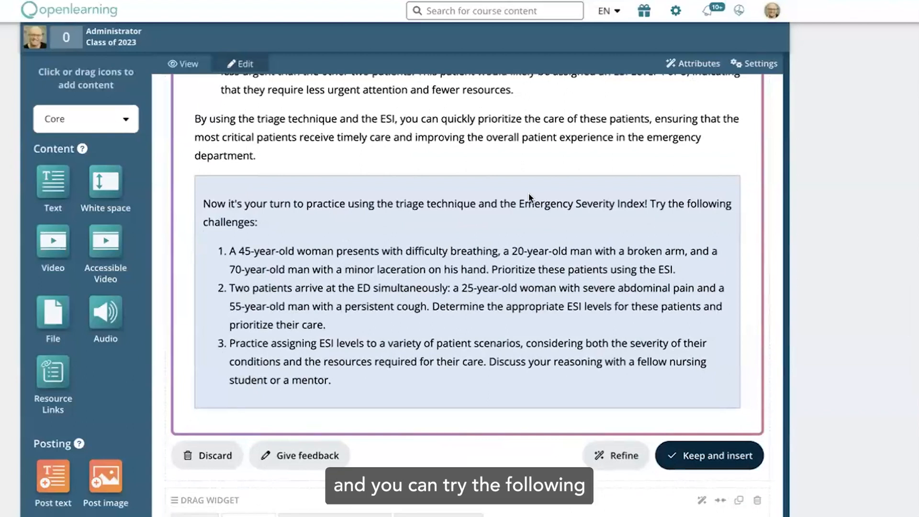
pyautogui.scroll(-1, 315, 230)
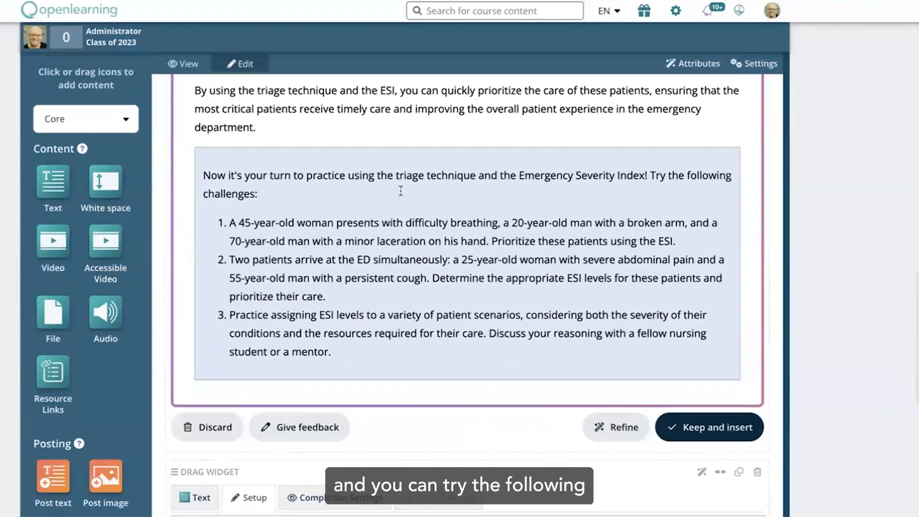
pyautogui.scroll(-1, 596, 278)
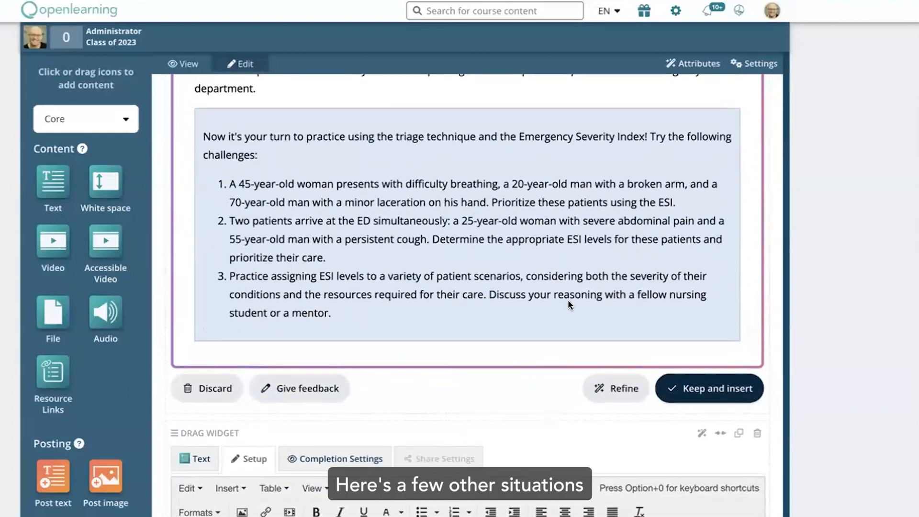
pyautogui.moveTo(381, 177); pyautogui.dragTo(418, 309)
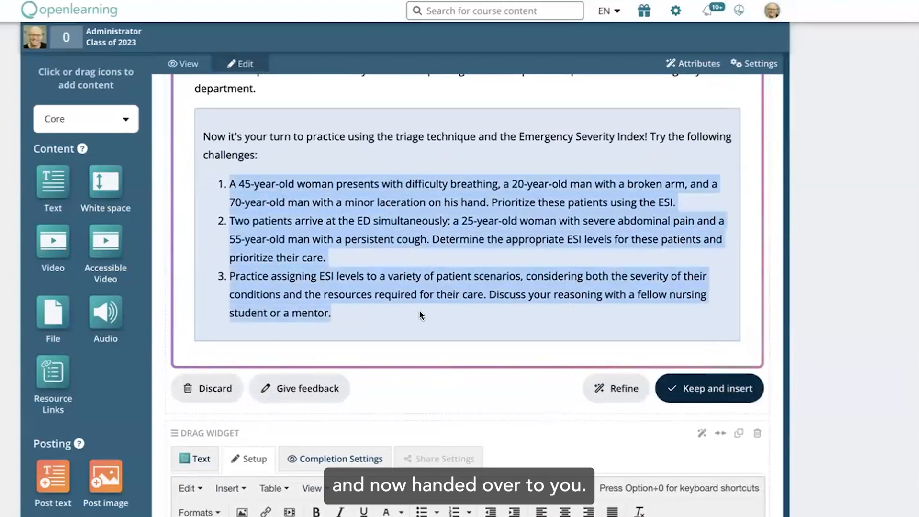
pyautogui.click(418, 309)
# - Keep the generated triage explanation and insert it into the first text widget
pyautogui.click(718, 389)
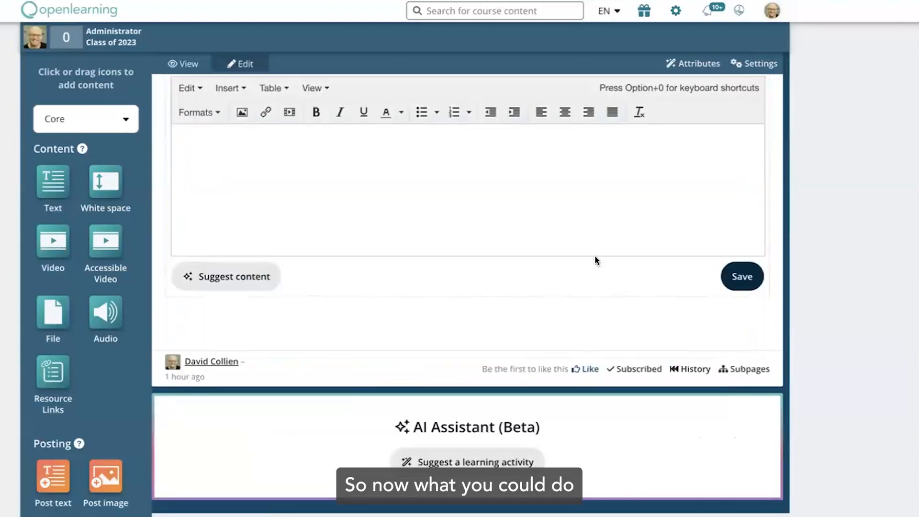
pyautogui.scroll(15, 595, 257)
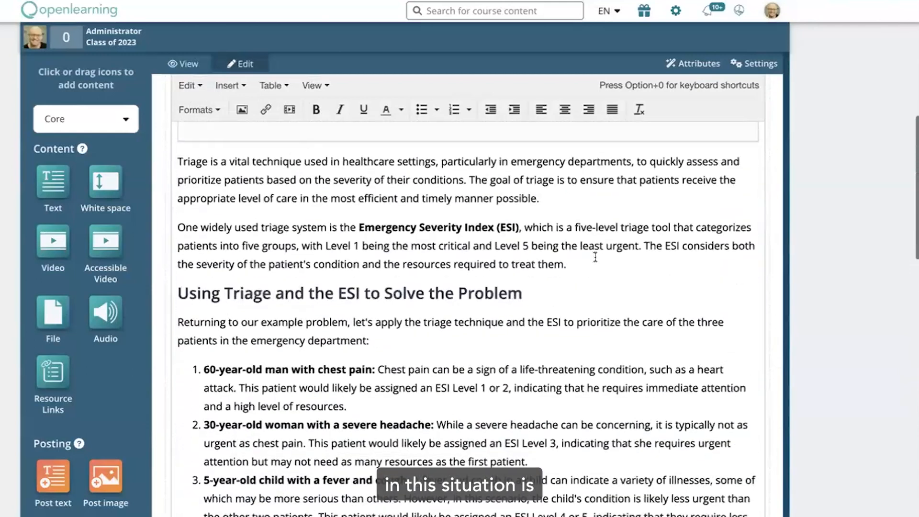
# - Add a Categorise quiz widget directly below the generated practice challenges and open its setup
pyautogui.scroll(-15, 594, 258)
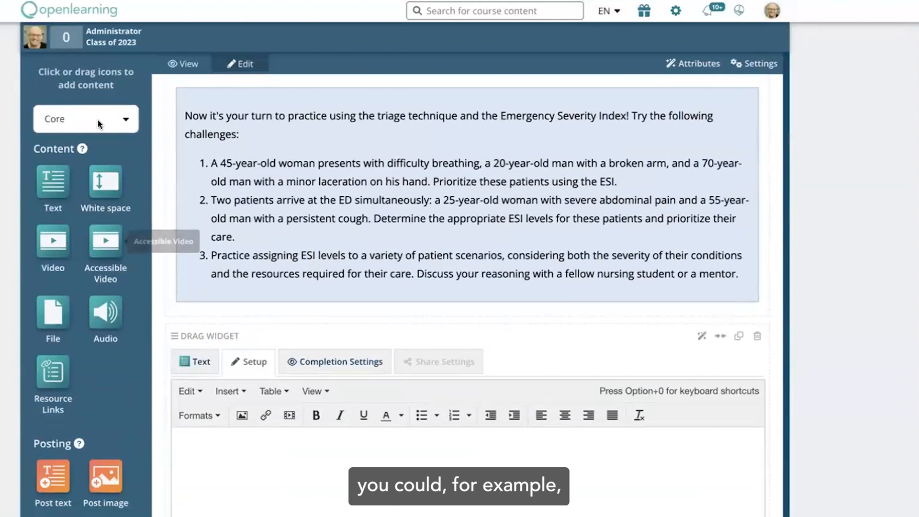
pyautogui.click(96, 118)
pyautogui.click(79, 187)
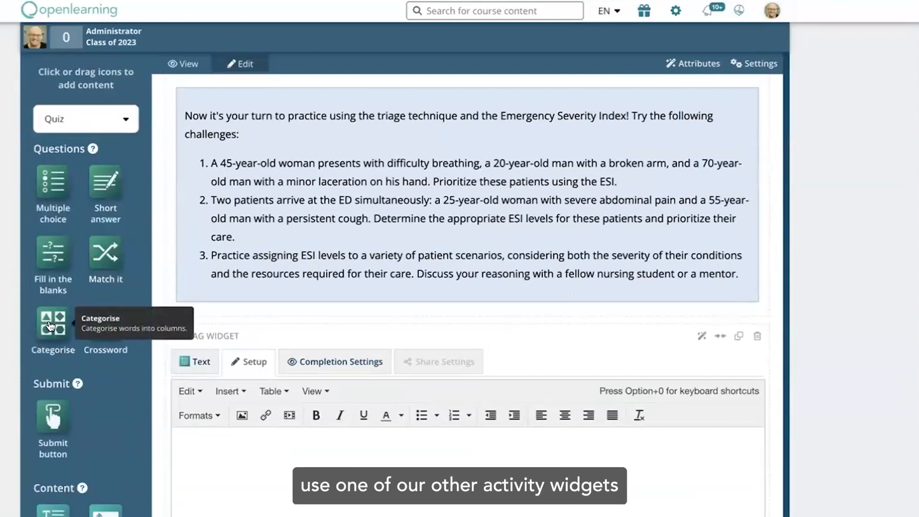
pyautogui.moveTo(50, 326); pyautogui.dragTo(258, 257)
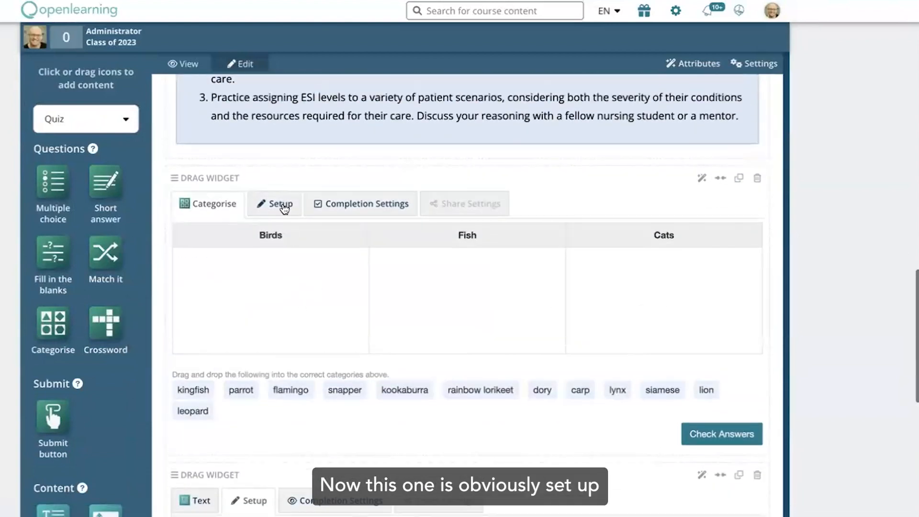
pyautogui.click(277, 203)
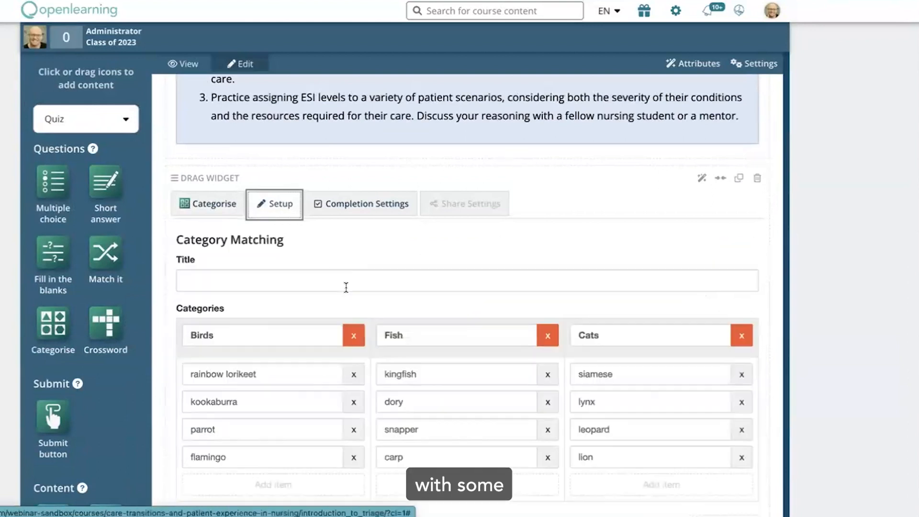
# - Remove all the sample items from the Birds, Fish and Cats categories of the Categorise widget
pyautogui.scroll(-2, 347, 287)
pyautogui.click(354, 306)
pyautogui.click(354, 306)
pyautogui.click(354, 306)
pyautogui.click(354, 307)
pyautogui.click(547, 306)
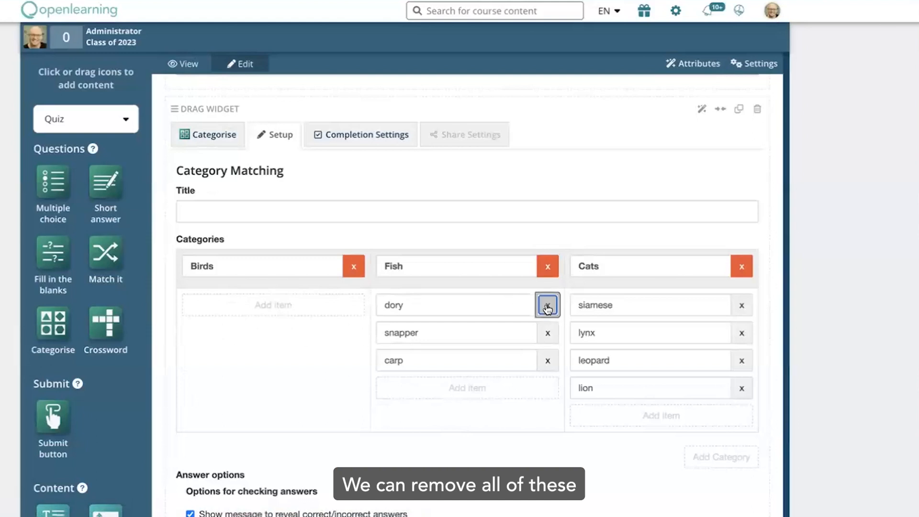
pyautogui.click(546, 305)
pyautogui.click(546, 305)
pyautogui.click(546, 304)
pyautogui.click(741, 306)
pyautogui.click(741, 306)
pyautogui.click(741, 307)
pyautogui.click(741, 307)
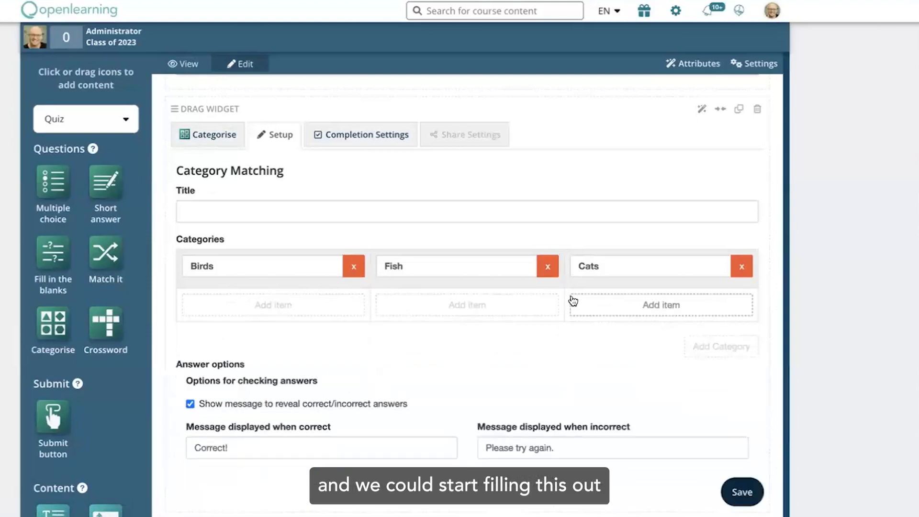
# - Rename the three categories ESI 1, ESI 2 and ESI 3, and add a fourth category named ESI 4
pyautogui.scroll(5, 584, 304)
pyautogui.click(259, 425)
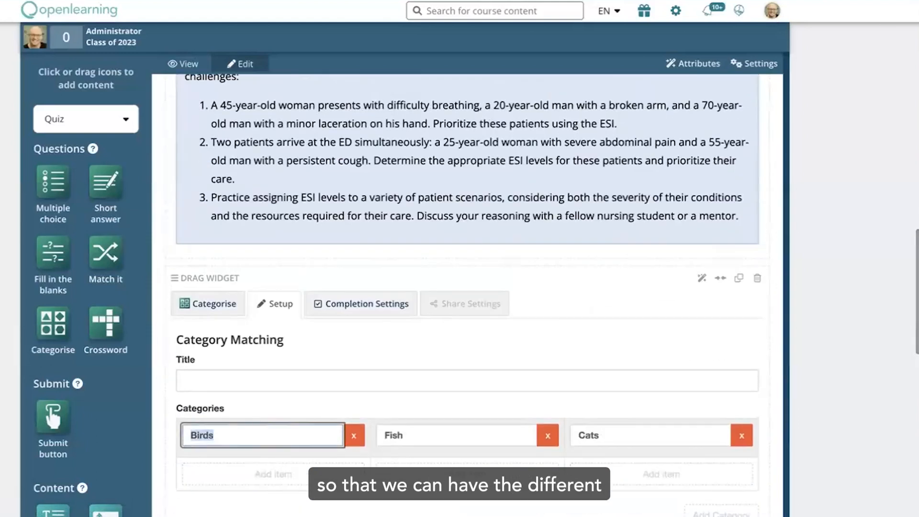
pyautogui.write('ESI 1')
pyautogui.doubleClick(439, 432)
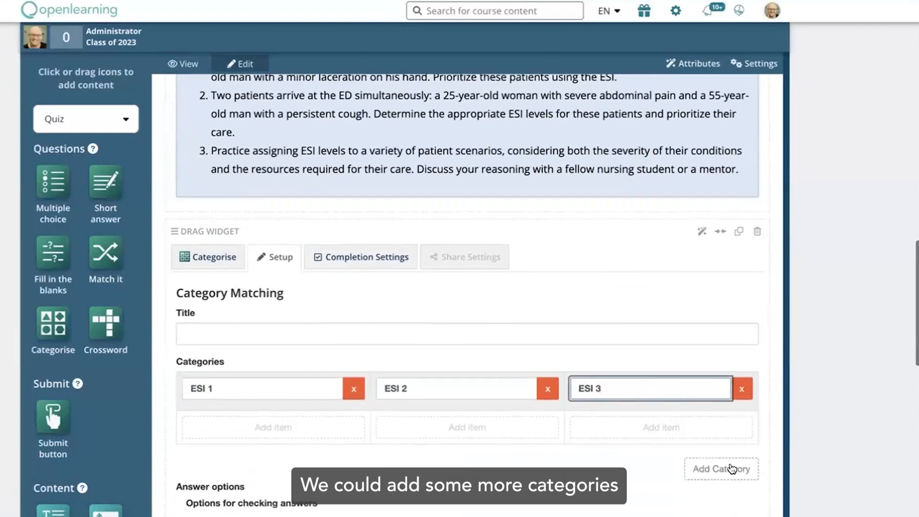
pyautogui.click(732, 468)
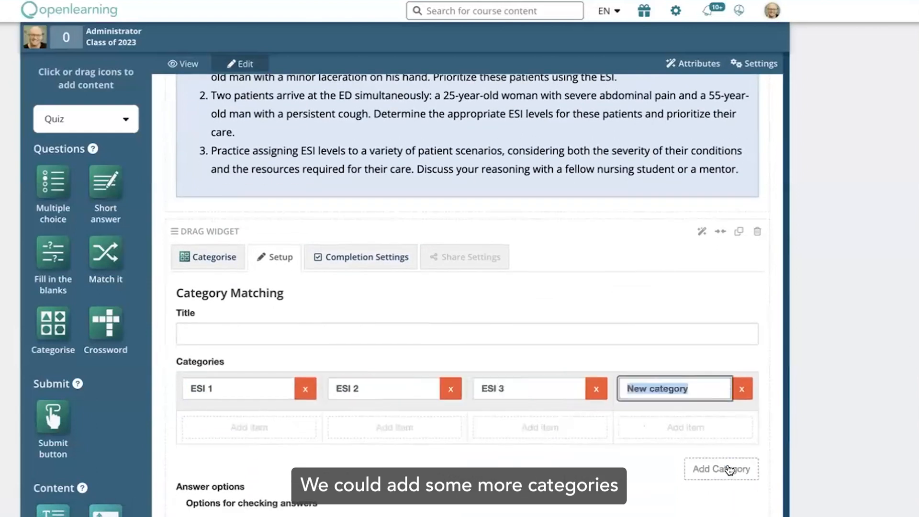
pyautogui.write('ESI 4')
# - Add "A 45-year-old woman presents with difficulty breathing" under ESI 1 and "a 20-year-old man with a broken arm" under ESI 2, then save the activity
pyautogui.scroll(2, 315, 382)
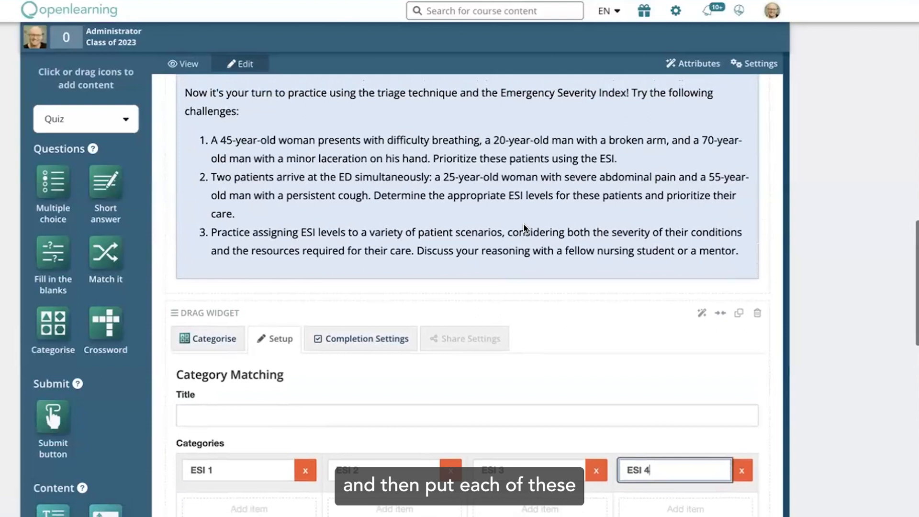
pyautogui.scroll(-2, 265, 454)
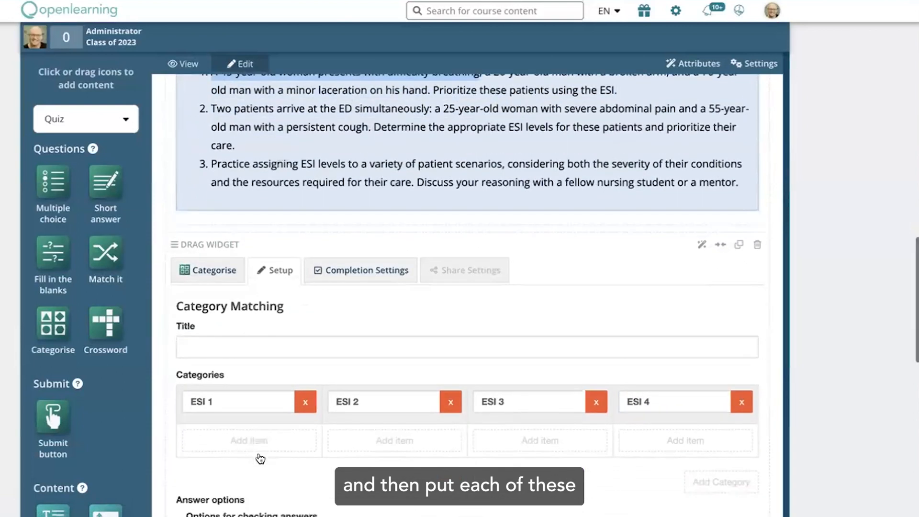
pyautogui.click(243, 438)
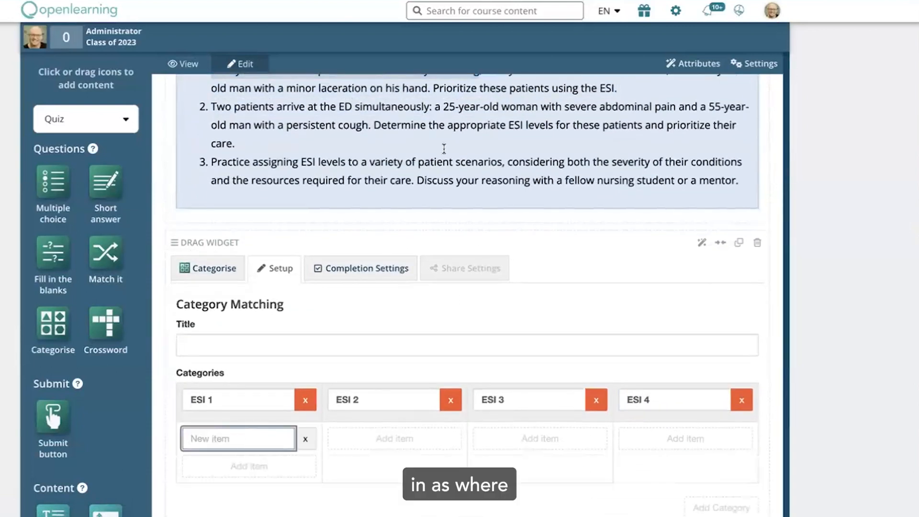
pyautogui.write('with difficulty breathing')
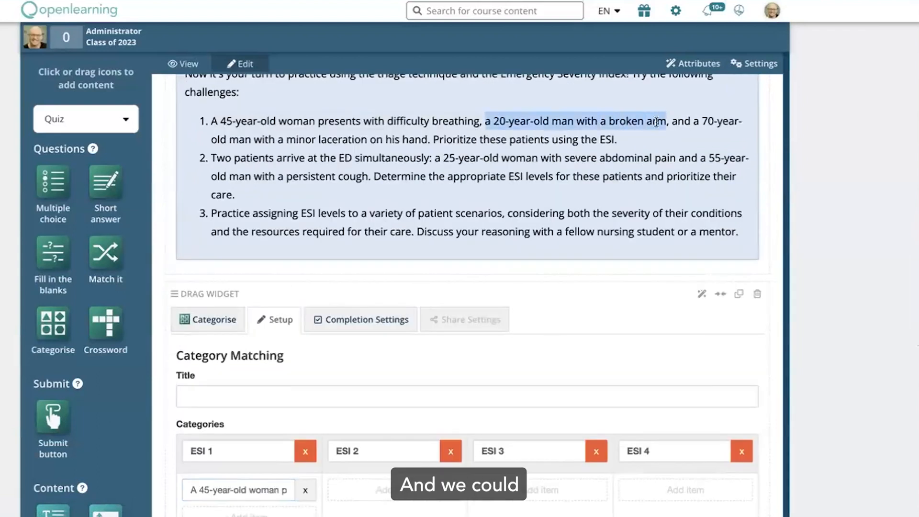
pyautogui.scroll(-5, 373, 402)
pyautogui.click(372, 377)
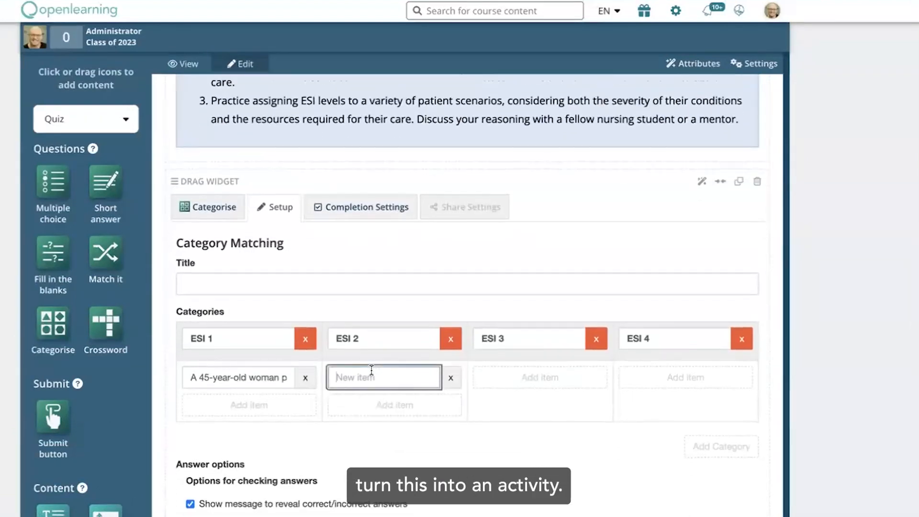
pyautogui.click(529, 427)
pyautogui.scroll(-4, 531, 427)
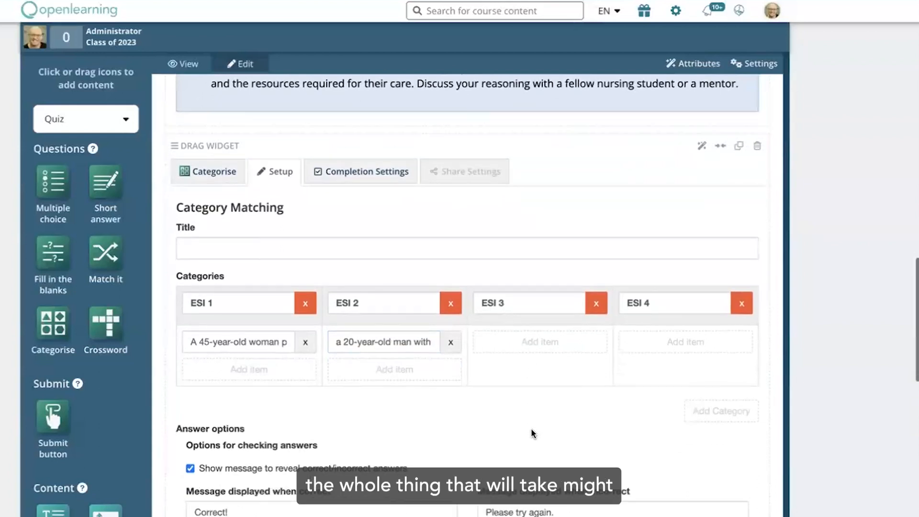
pyautogui.scroll(-1, 720, 450)
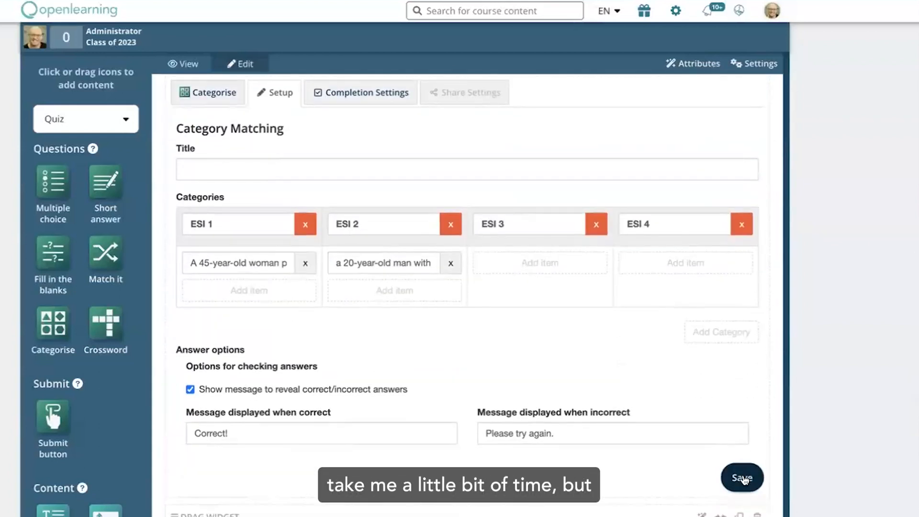
pyautogui.click(744, 478)
# - Try out the categorisation activity by placing the broken-arm patient in ESI 1 and the difficulty-breathing patient in ESI 2
pyautogui.scroll(3, 449, 355)
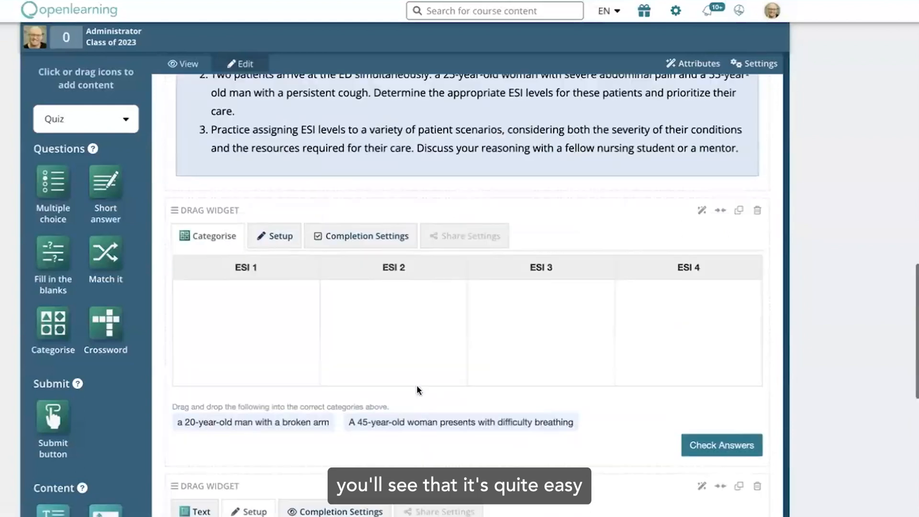
pyautogui.moveTo(254, 423); pyautogui.dragTo(257, 337)
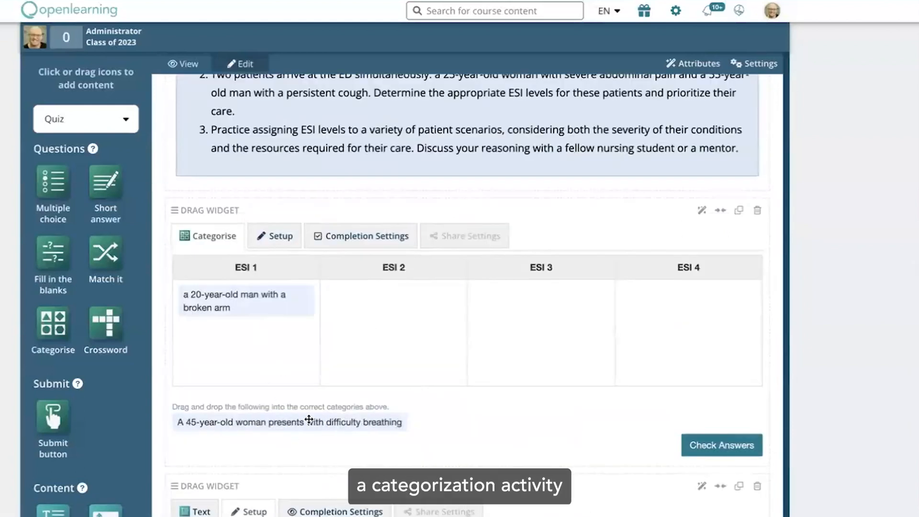
pyautogui.moveTo(309, 419); pyautogui.dragTo(394, 308)
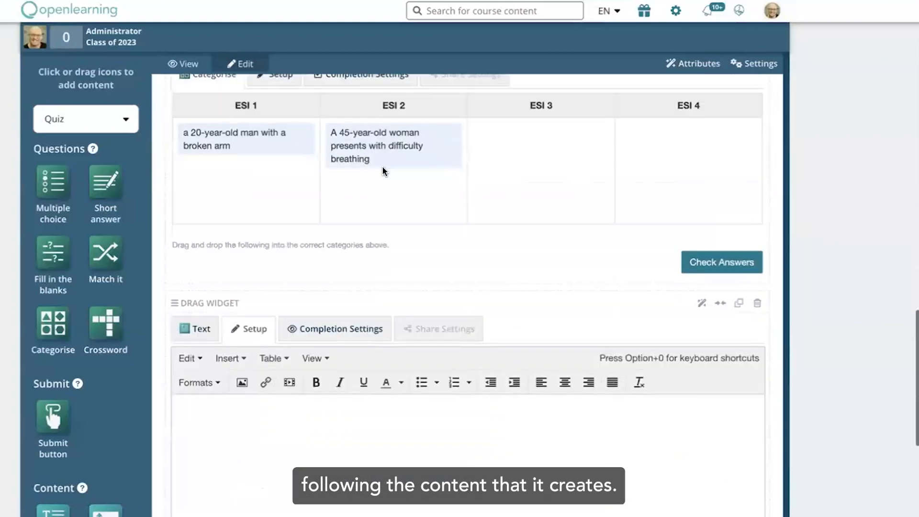
# - In the empty text widget, generate a Table of information showing the different levels of ESI and criteria that may assist to categorise according to that level
pyautogui.scroll(-3, 383, 171)
pyautogui.click(263, 385)
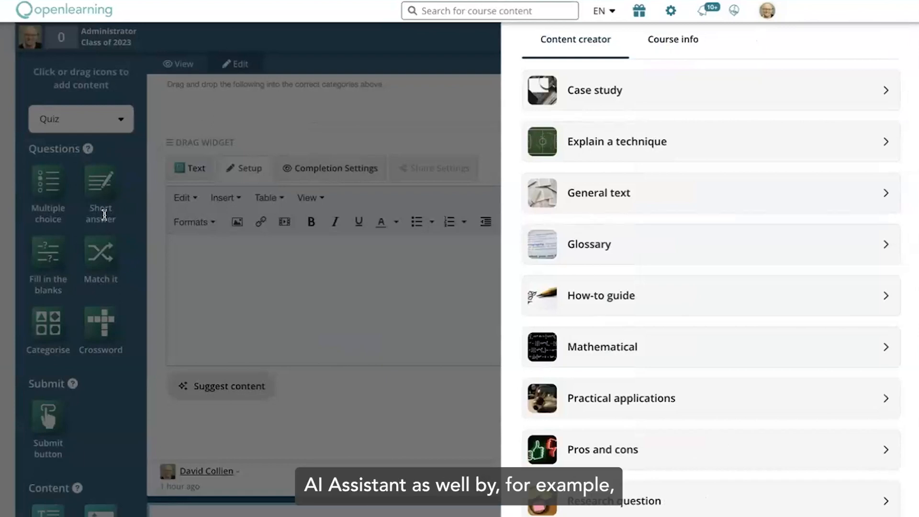
pyautogui.scroll(-4, 687, 426)
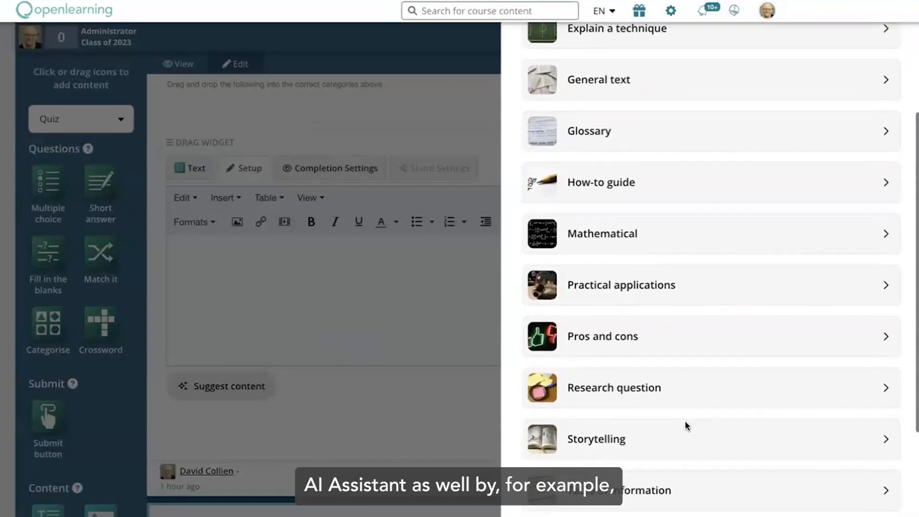
pyautogui.click(682, 421)
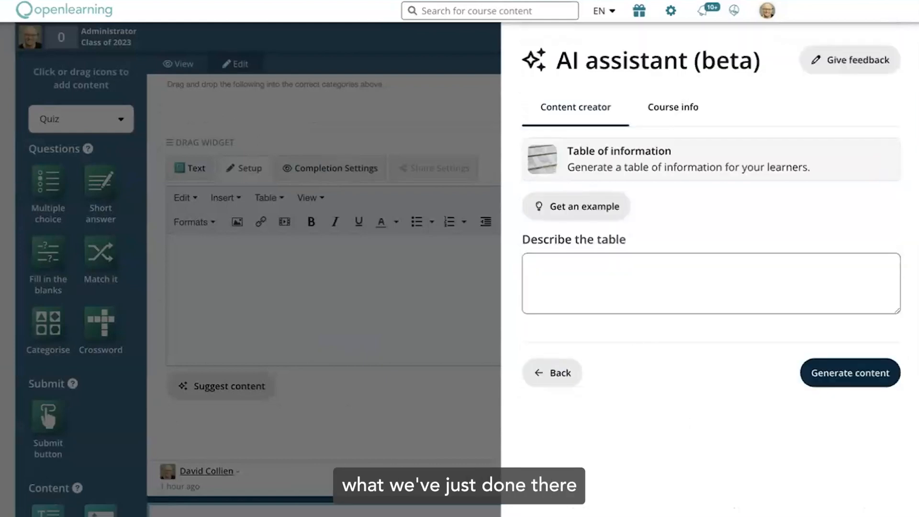
pyautogui.click(679, 273)
pyautogui.write('The table shows the different levels of ESI and criteria that may assist to categorise according to that level.')
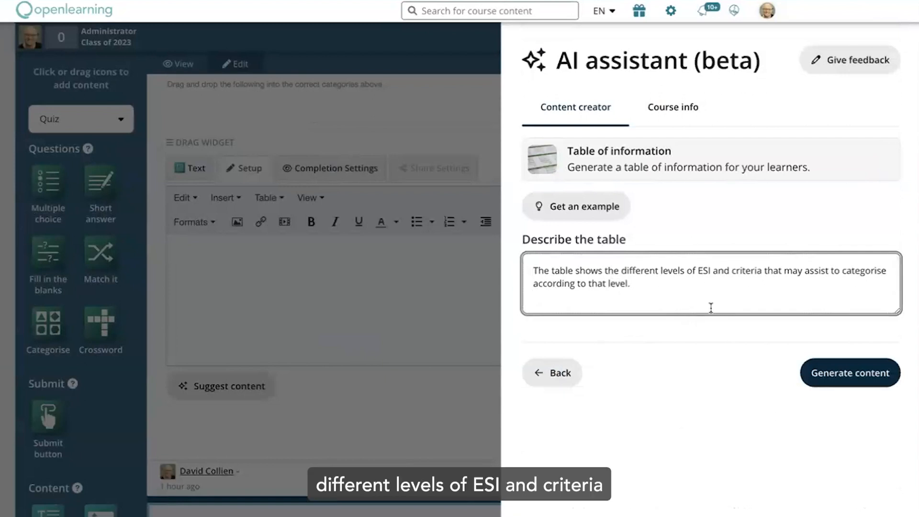
pyautogui.click(825, 377)
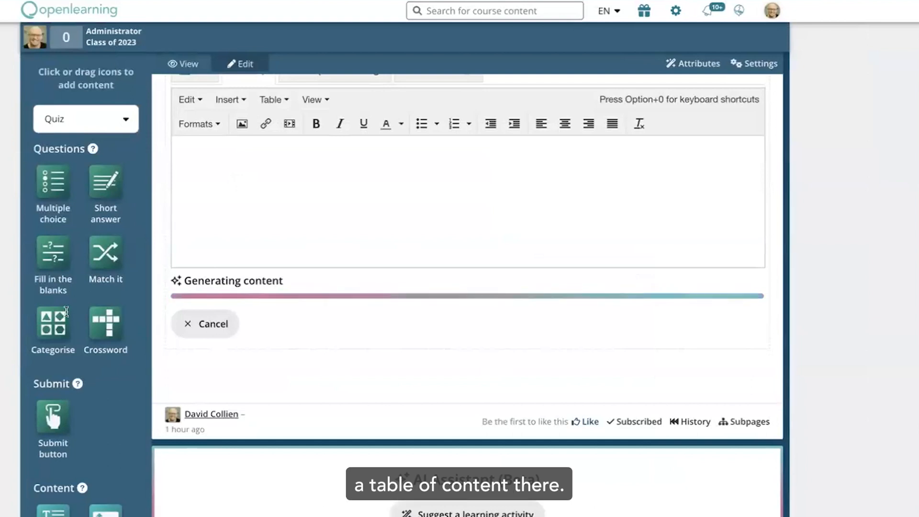
# - Add another Core text widget below the one generating the table and open its setup
pyautogui.click(77, 119)
pyautogui.click(53, 148)
pyautogui.moveTo(52, 181); pyautogui.dragTo(266, 335)
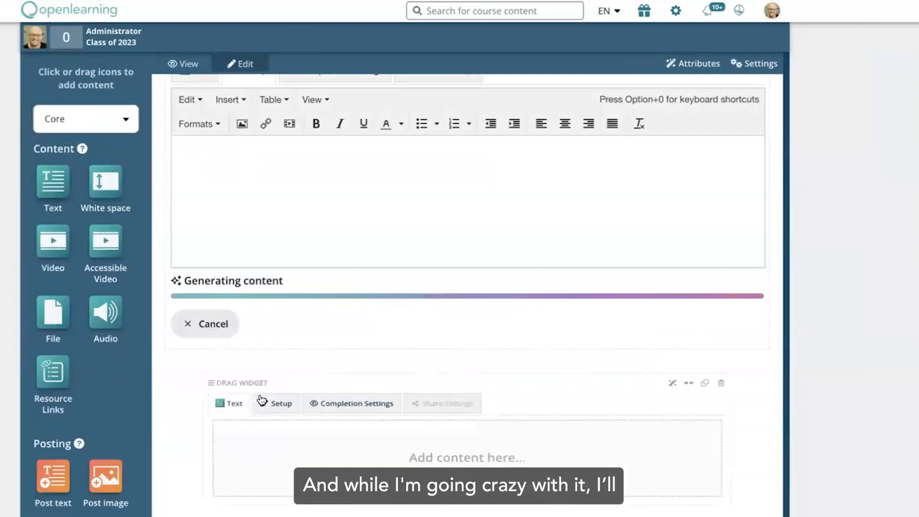
pyautogui.click(249, 287)
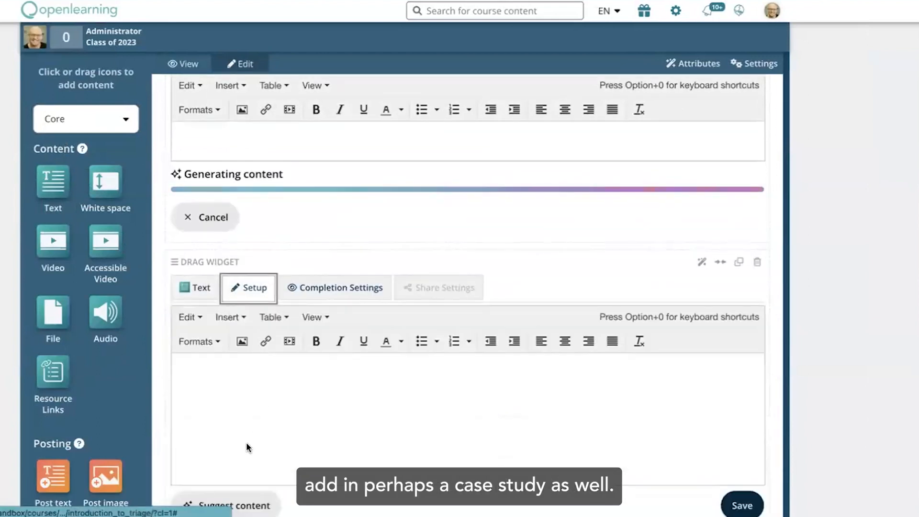
pyautogui.scroll(-2, 253, 430)
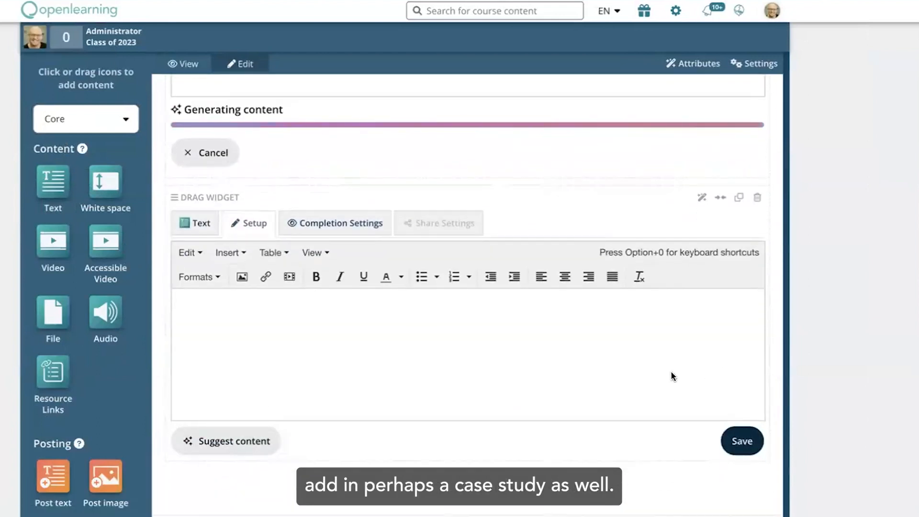
# - Start an AI-suggested Case study for the new text widget with Triage as its topic
pyautogui.click(254, 433)
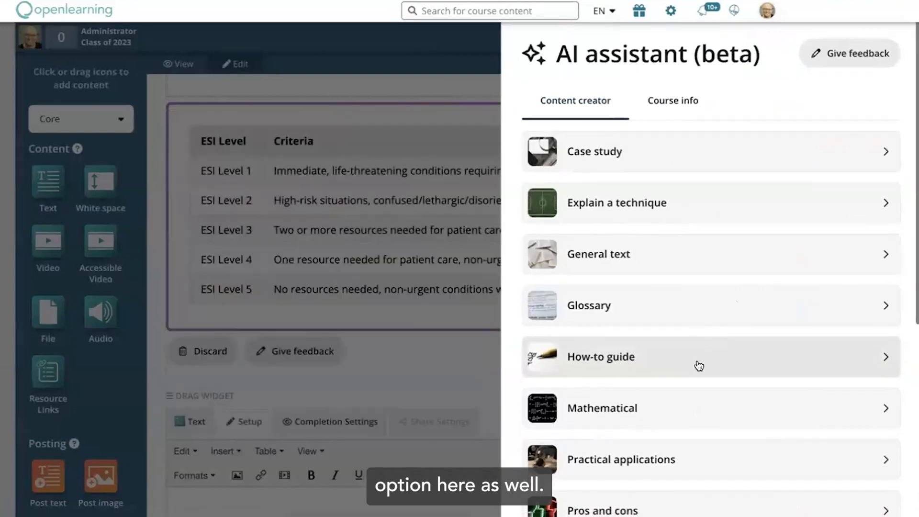
pyautogui.click(650, 159)
pyautogui.scroll(-1, 677, 331)
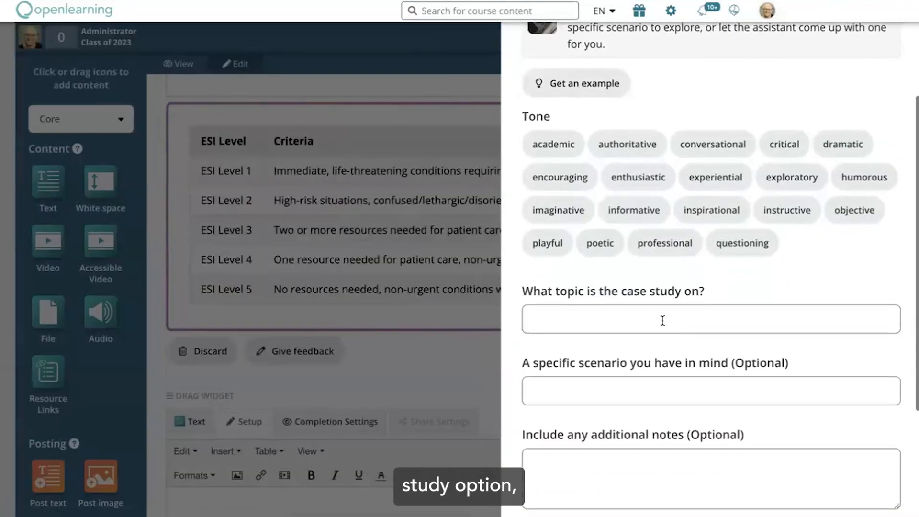
pyautogui.click(607, 320)
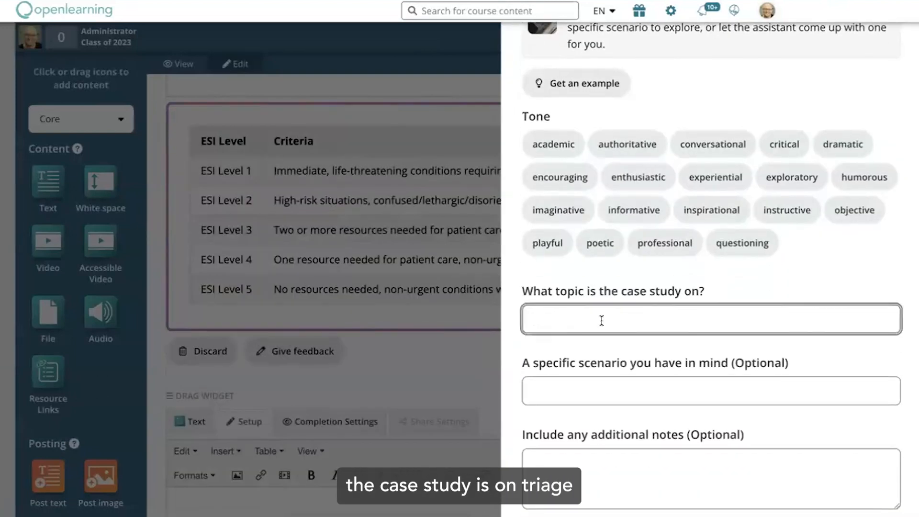
# - Add the note "A triage scenario that is both difficult to categorise and also potentially dangerous if categorised incorrectly." and generate the case study
pyautogui.click(634, 460)
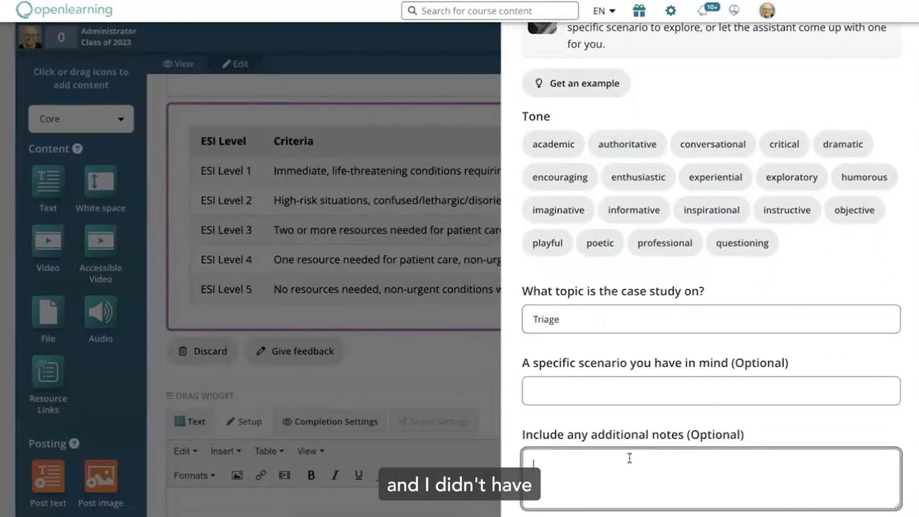
pyautogui.scroll(-1, 605, 405)
pyautogui.write('A triage scenario that is both difficult to categorise and also potentially dangerous if categorised incorrectly.')
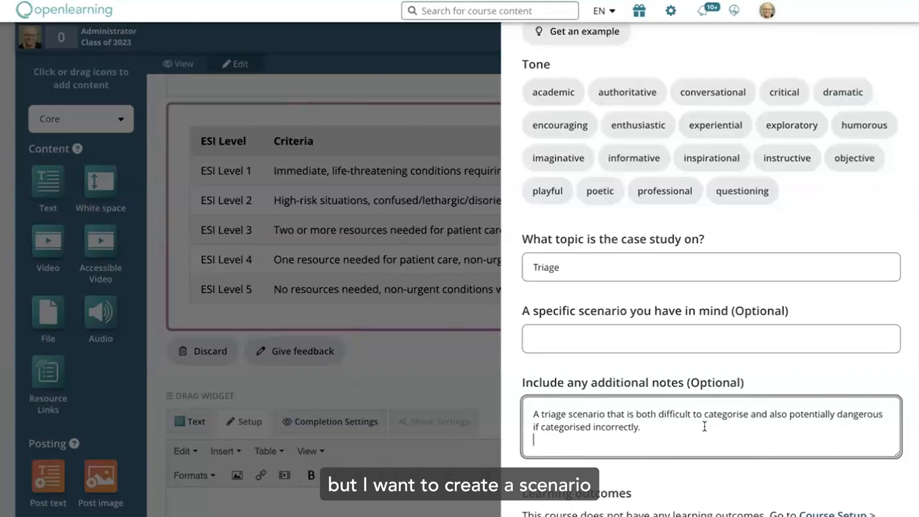
pyautogui.scroll(-1, 705, 426)
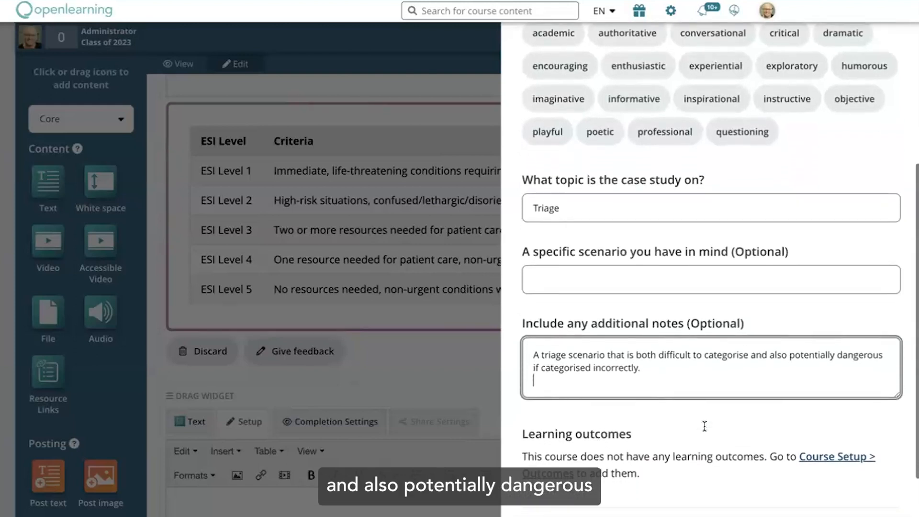
pyautogui.scroll(-1, 705, 426)
pyautogui.press('BackSpace')
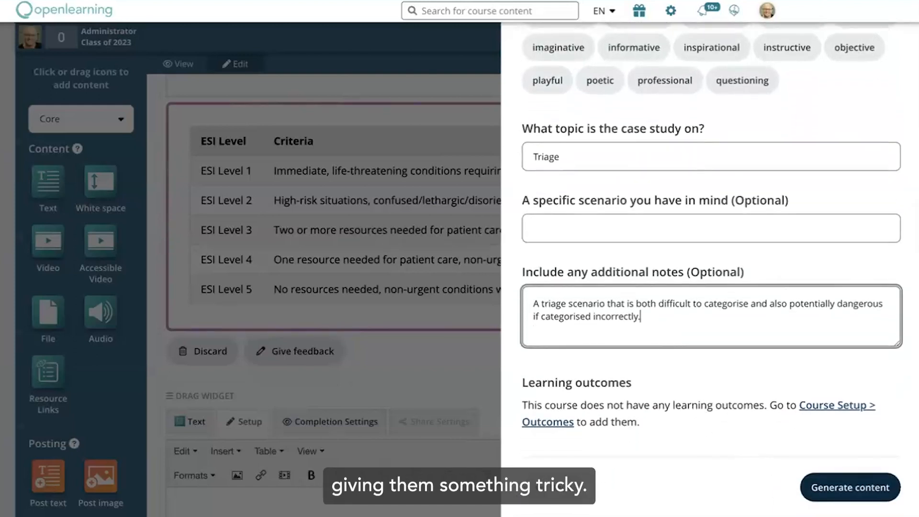
pyautogui.click(830, 495)
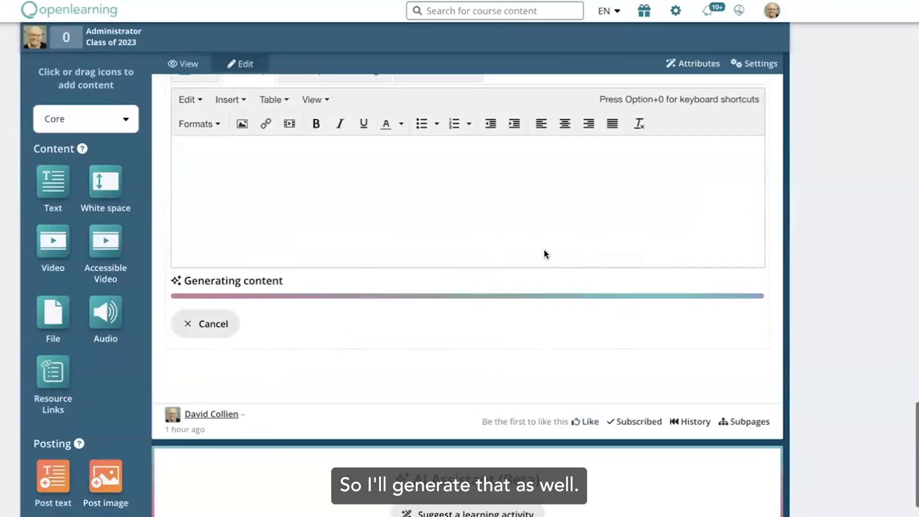
# - Keep and insert the generated ESI Level and Criteria table into its text widget and save it
pyautogui.scroll(3, 544, 251)
pyautogui.scroll(-4, 544, 251)
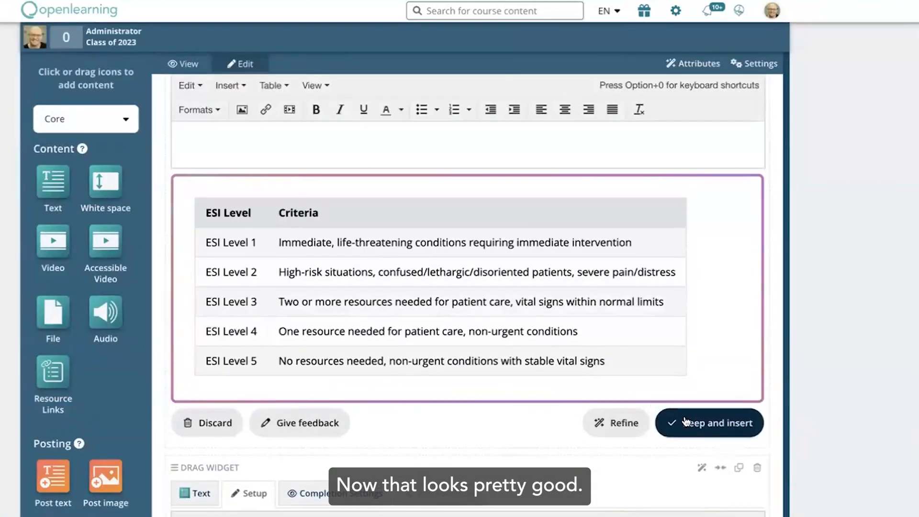
pyautogui.click(690, 426)
pyautogui.scroll(3, 632, 312)
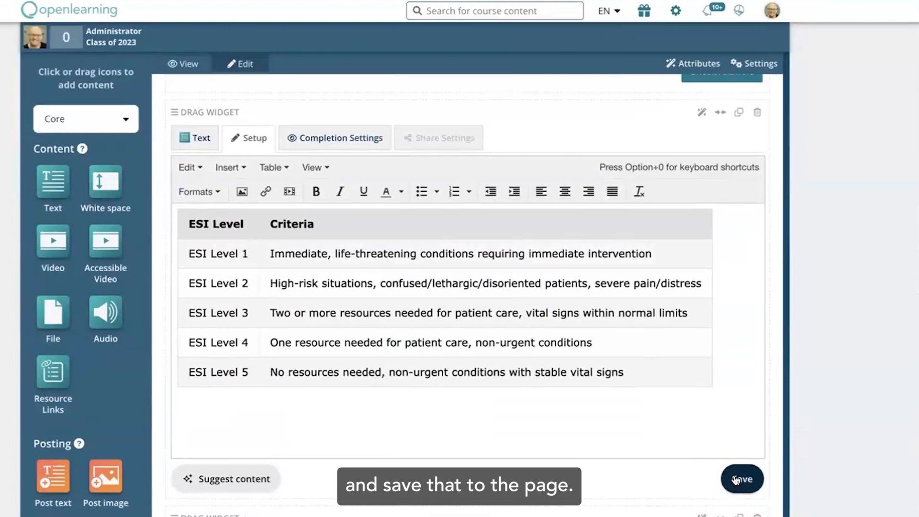
# - Review the page so far: the triage explanation, the categorisation activity, the ESI criteria table and the case study still generating
pyautogui.scroll(12, 586, 340)
pyautogui.scroll(15, 585, 339)
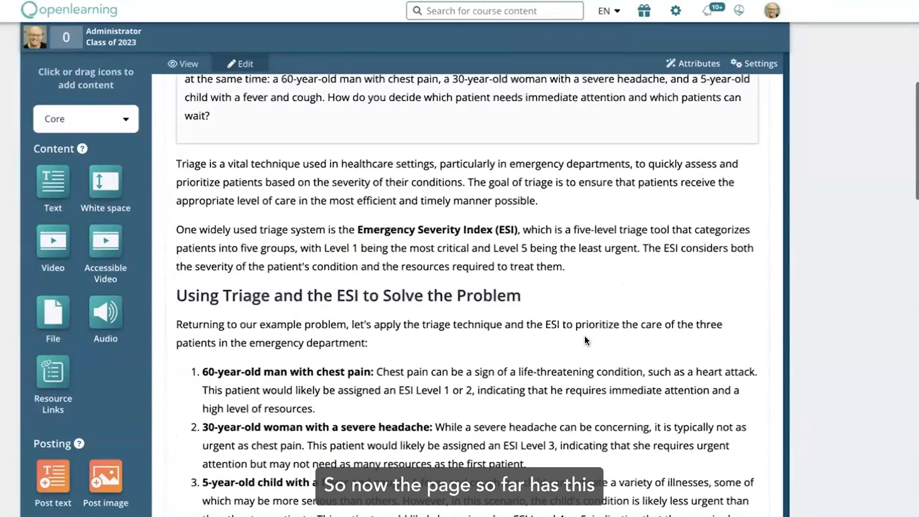
pyautogui.scroll(-3, 585, 337)
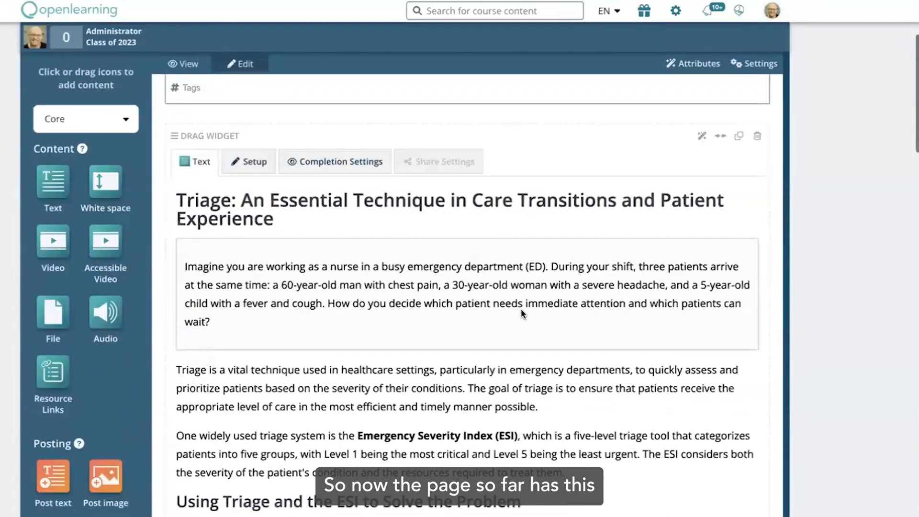
pyautogui.scroll(-1, 454, 356)
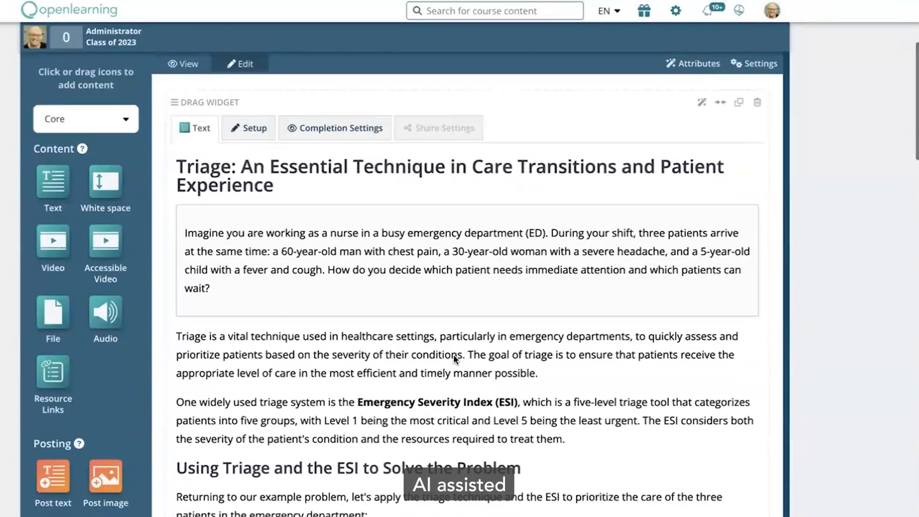
pyautogui.scroll(-1, 396, 362)
pyautogui.scroll(-5, 396, 365)
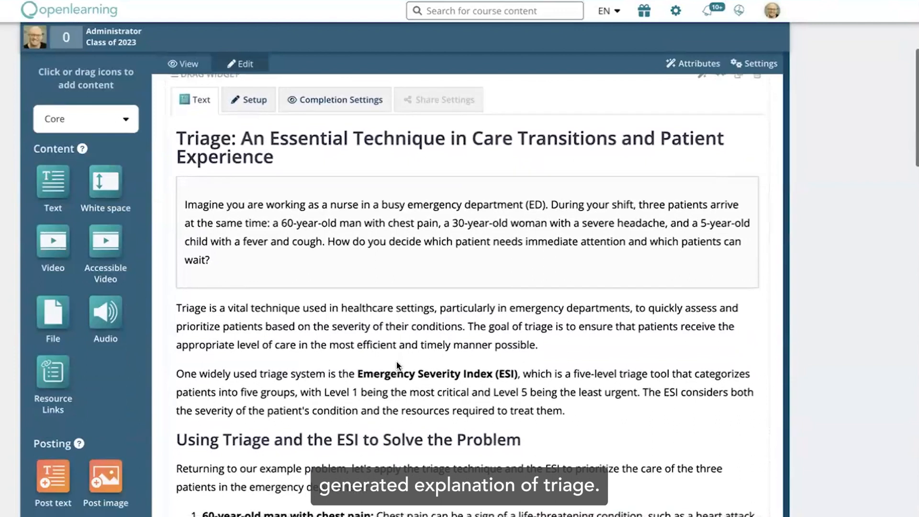
pyautogui.scroll(-5, 397, 362)
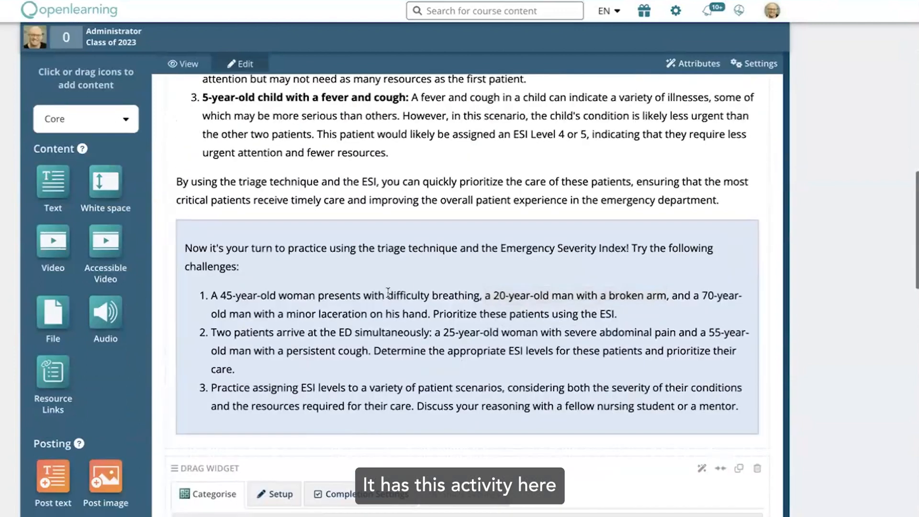
pyautogui.scroll(-2, 611, 228)
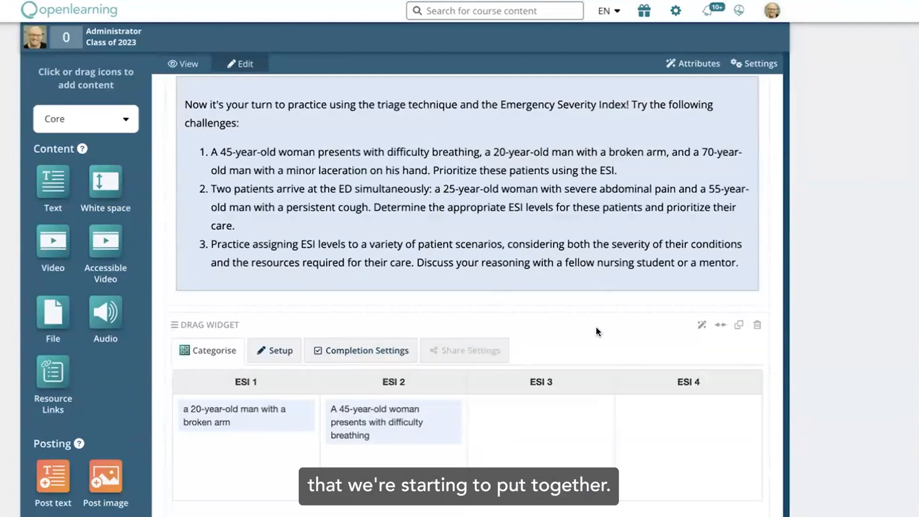
pyautogui.scroll(-8, 596, 327)
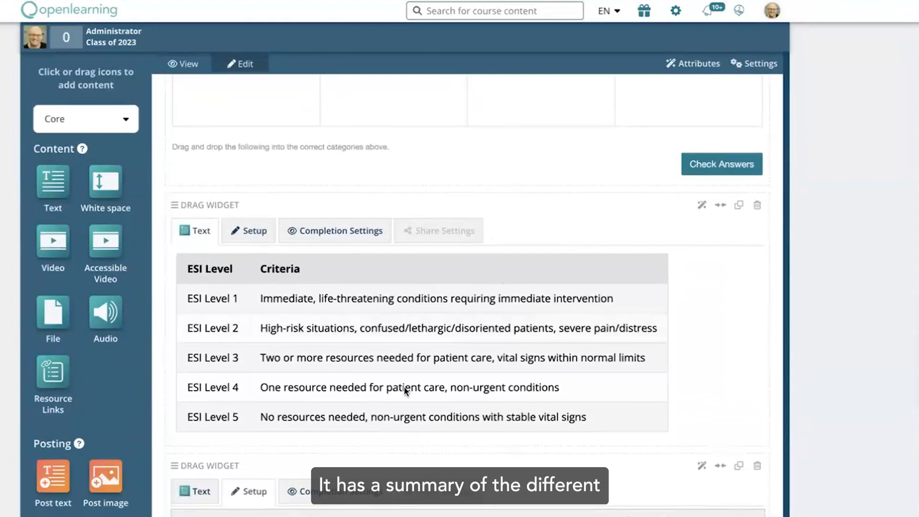
pyautogui.scroll(-9, 546, 355)
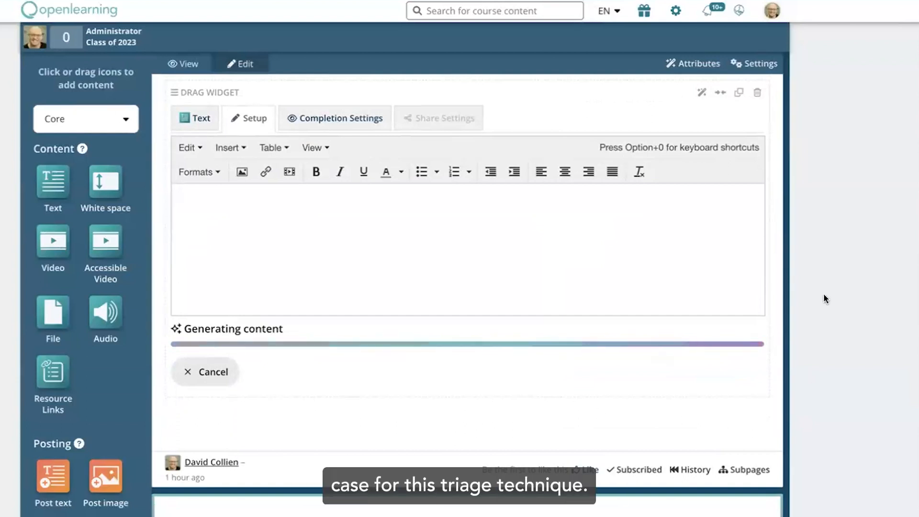
pyautogui.scroll(7, 792, 181)
pyautogui.scroll(8, 793, 181)
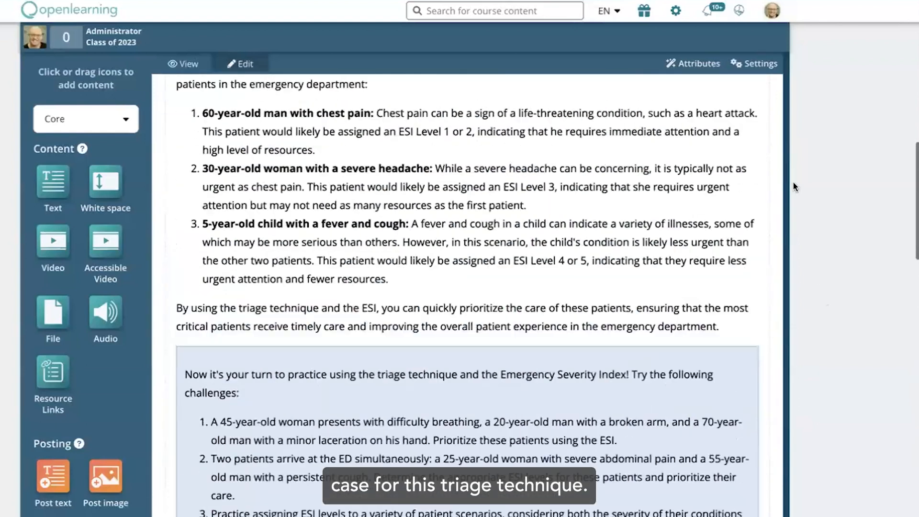
pyautogui.scroll(-4, 792, 181)
pyautogui.scroll(10, 383, 300)
# - Read the generated case study's introduction and the descriptions and vital signs of its two patients
pyautogui.scroll(-1, 383, 301)
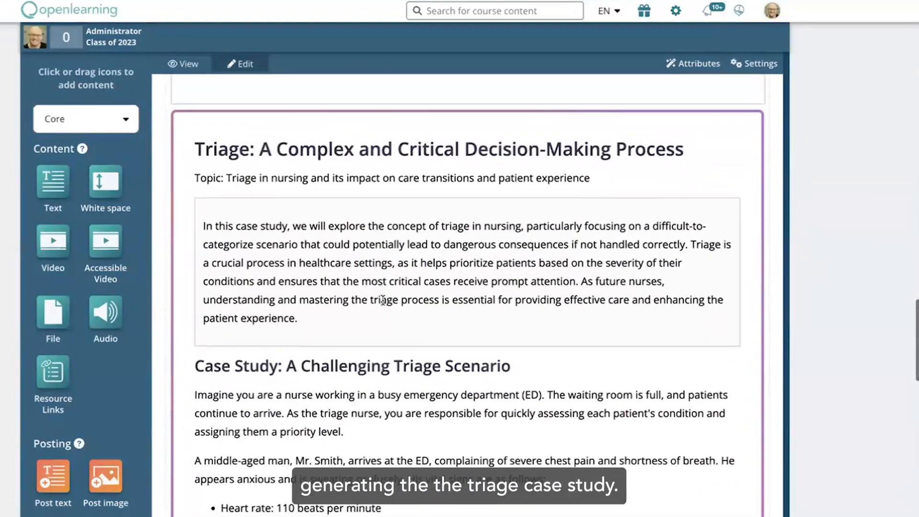
pyautogui.scroll(-1, 382, 303)
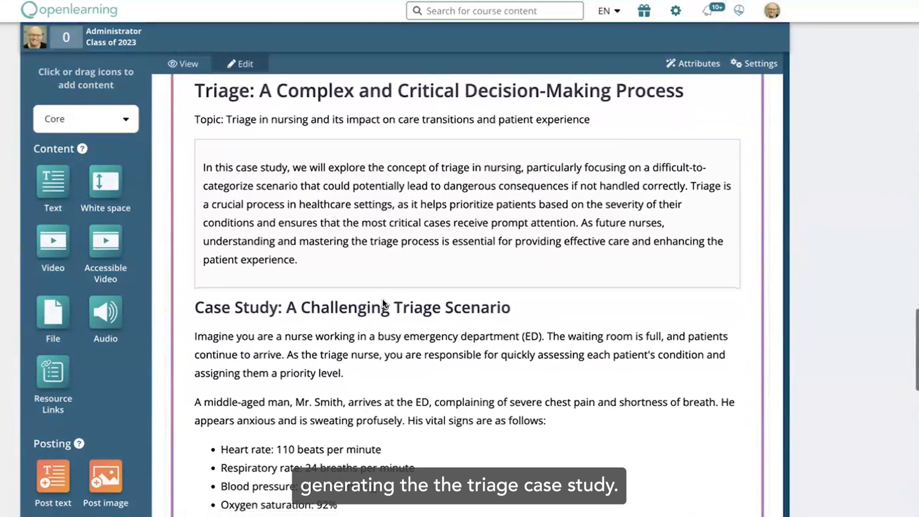
pyautogui.scroll(1, 343, 324)
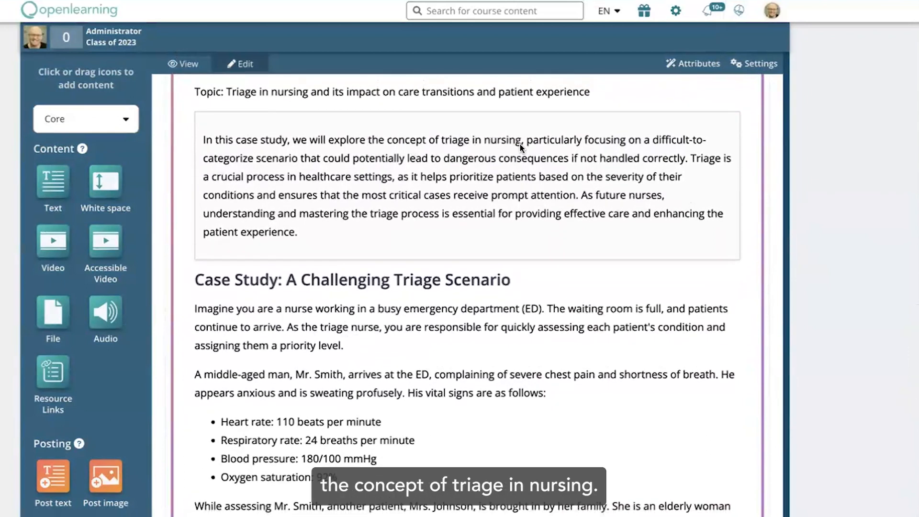
pyautogui.scroll(-3, 281, 211)
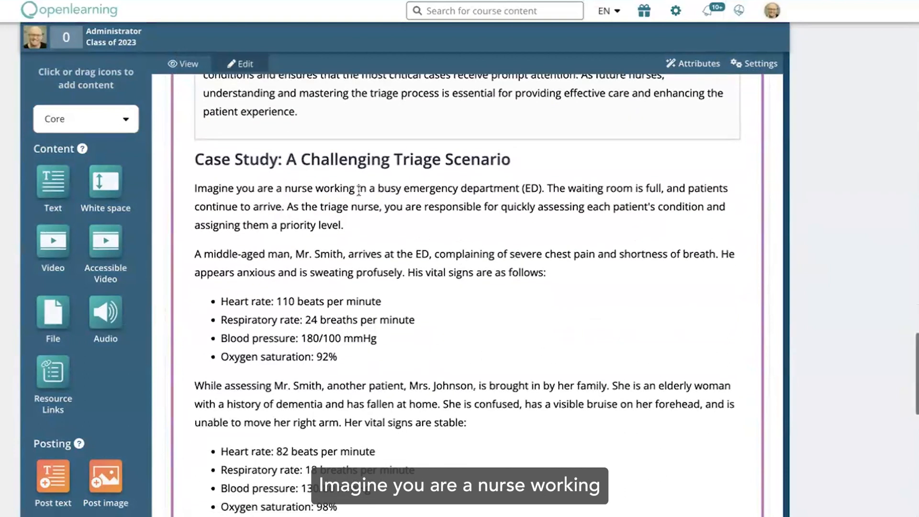
pyautogui.scroll(-2, 391, 192)
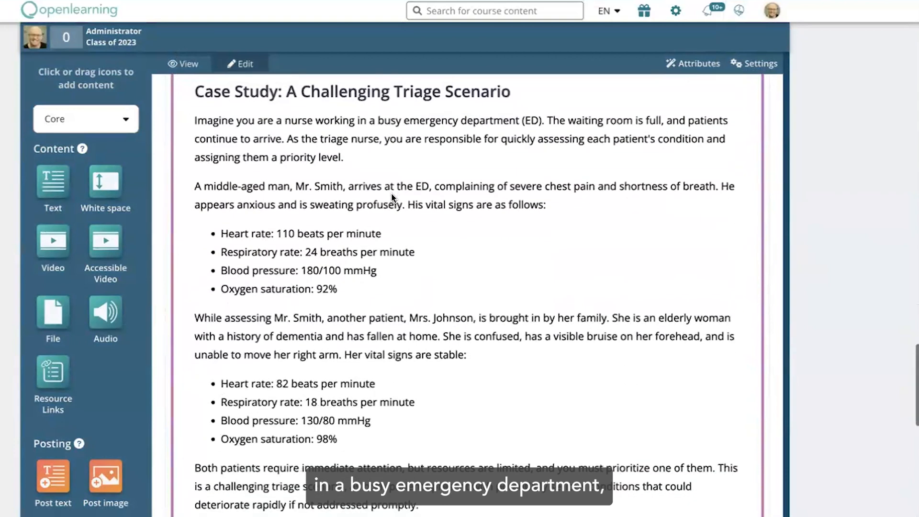
pyautogui.scroll(-1, 365, 173)
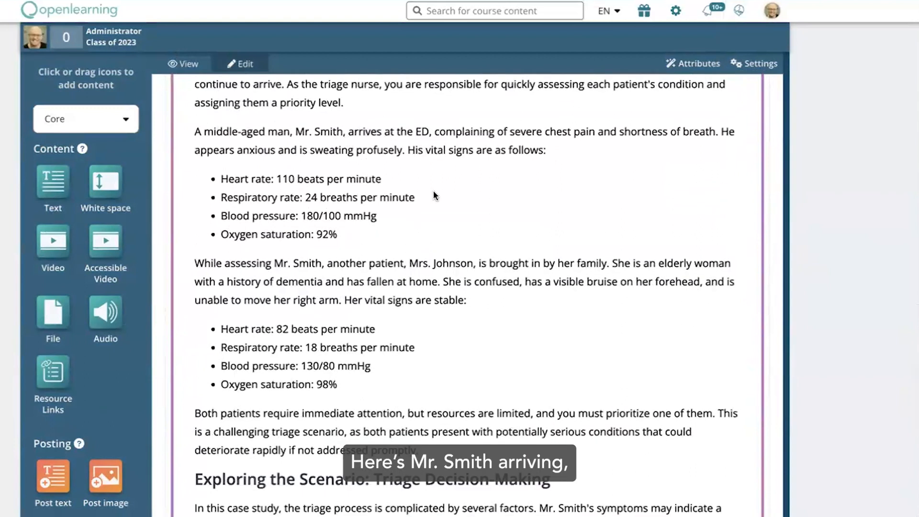
pyautogui.scroll(-1, 435, 195)
pyautogui.moveTo(359, 204); pyautogui.dragTo(343, 130)
pyautogui.click(344, 129)
pyautogui.scroll(-1, 371, 247)
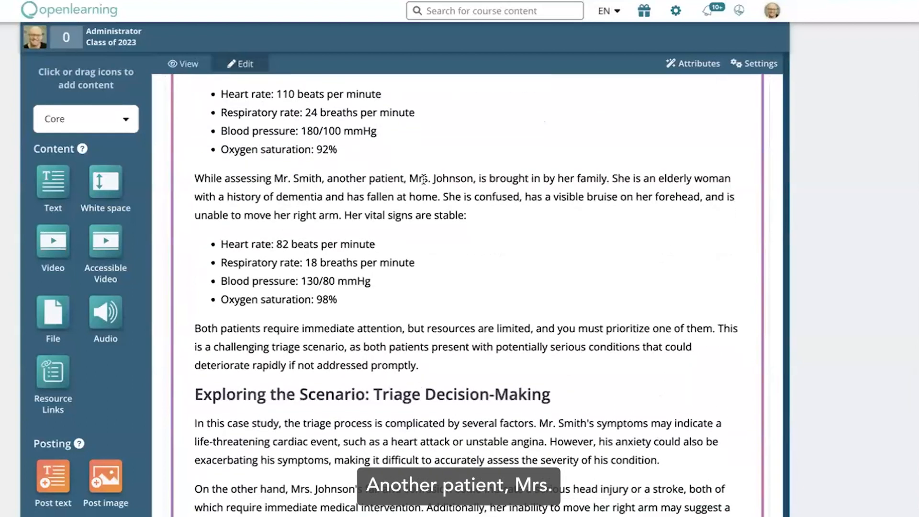
pyautogui.scroll(-2, 474, 182)
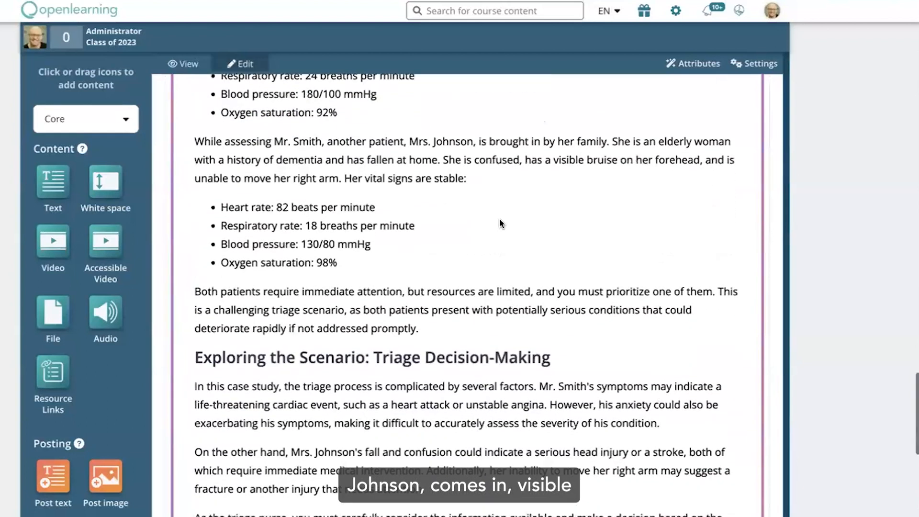
pyautogui.moveTo(217, 173); pyautogui.dragTo(383, 248)
pyautogui.click(383, 248)
# - Examine the case study's triage decision-making section and its question for reflection
pyautogui.scroll(-2, 365, 246)
pyautogui.scroll(-3, 360, 250)
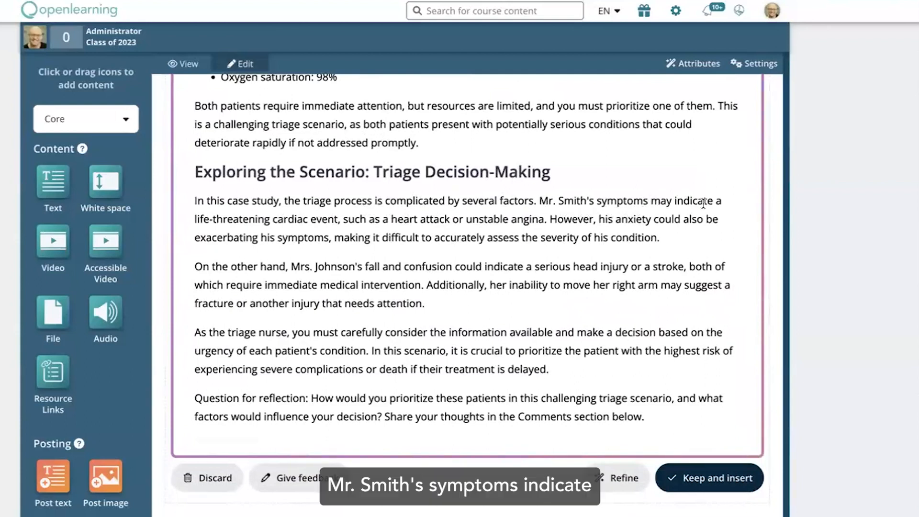
pyautogui.scroll(-1, 287, 225)
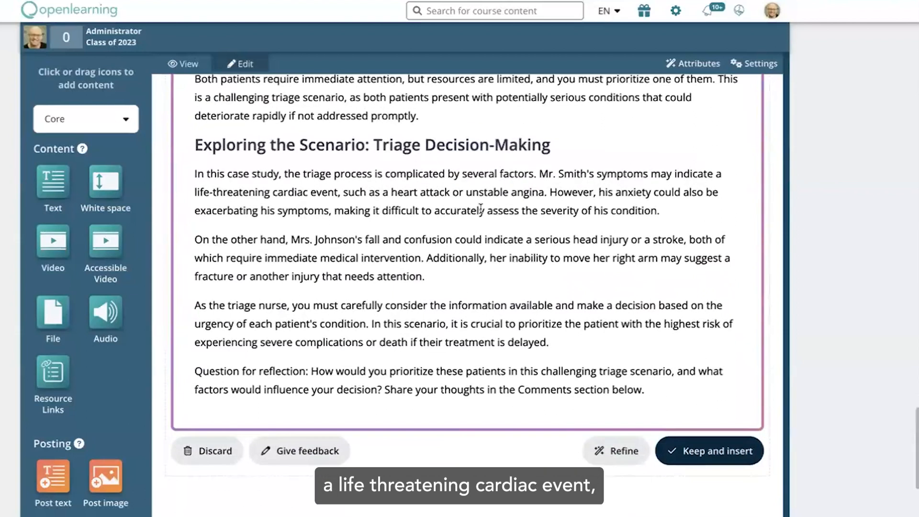
pyautogui.scroll(-1, 364, 227)
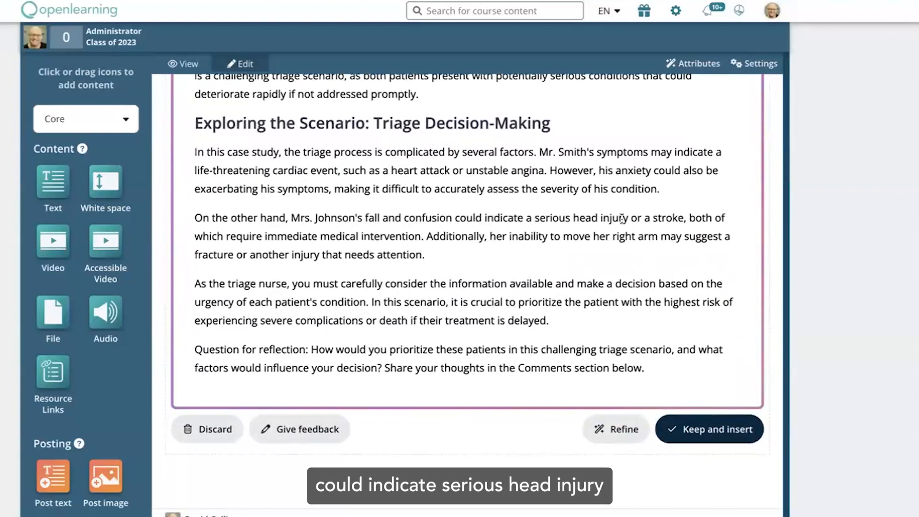
pyautogui.scroll(-1, 558, 218)
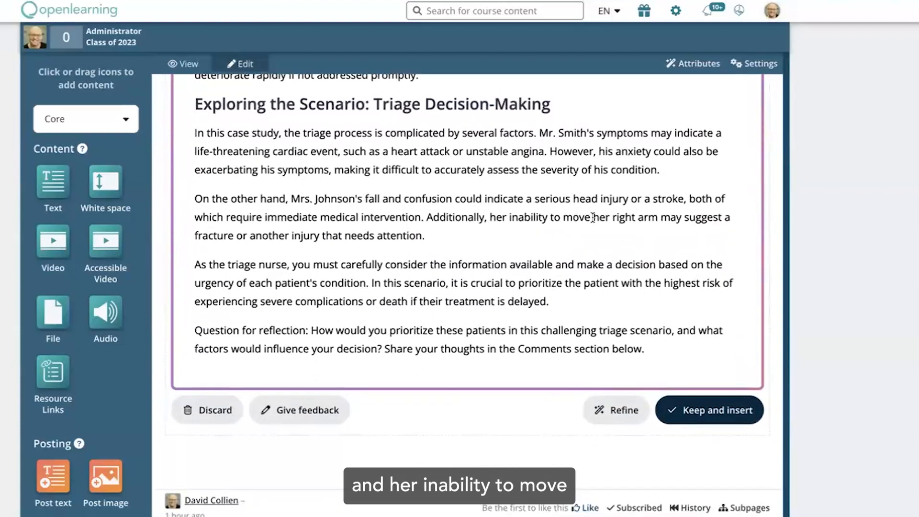
pyautogui.scroll(-1, 309, 240)
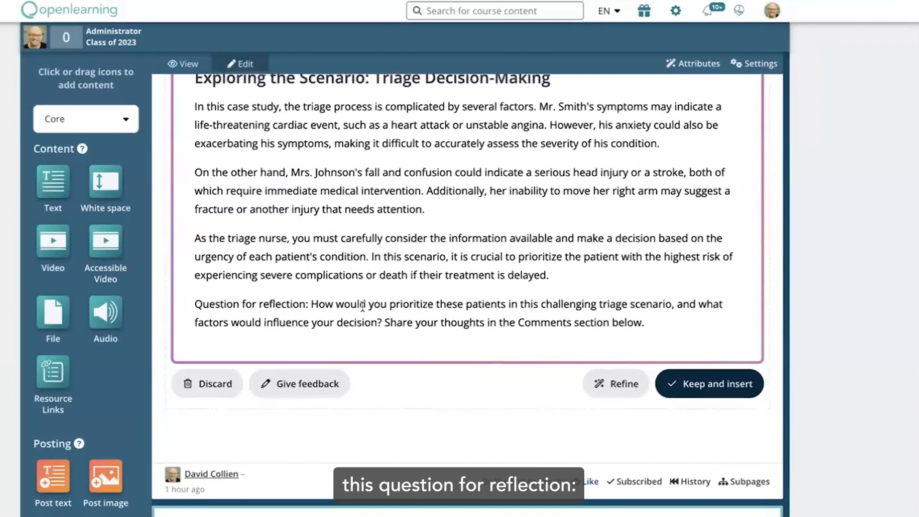
pyautogui.moveTo(363, 306); pyautogui.dragTo(564, 323)
pyautogui.click(655, 324)
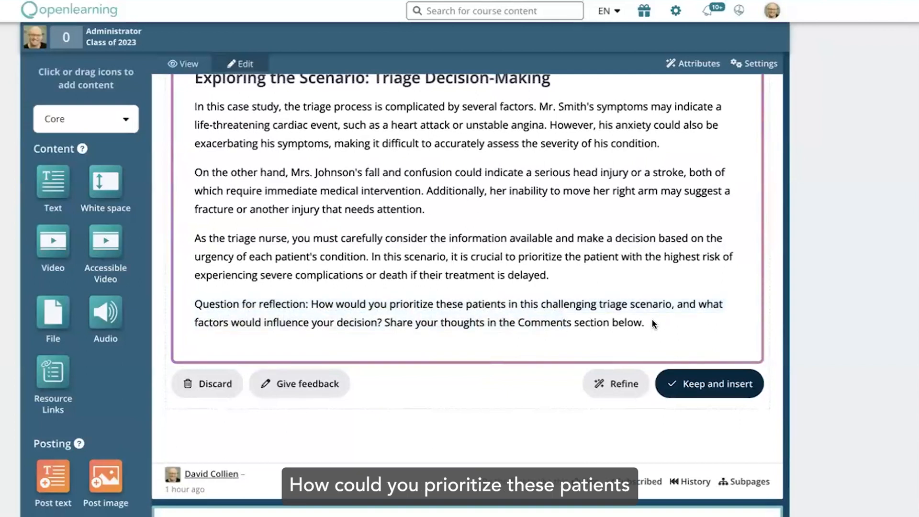
# - Keep and insert the generated triage case study into its text widget and save it
pyautogui.scroll(-1, 652, 320)
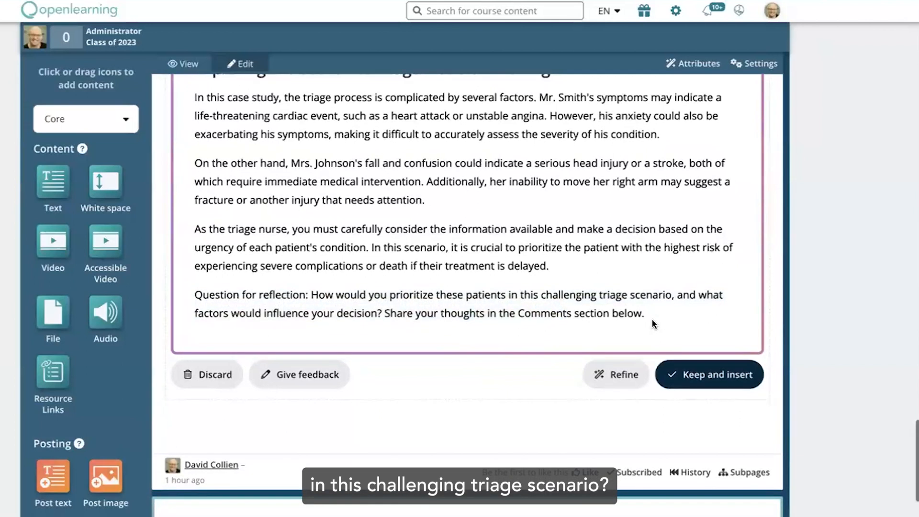
pyautogui.scroll(-1, 619, 317)
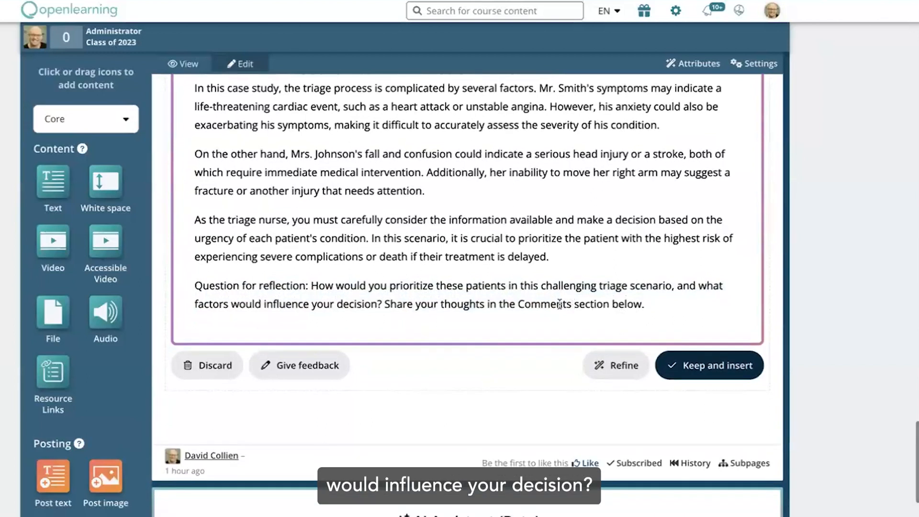
pyautogui.click(717, 366)
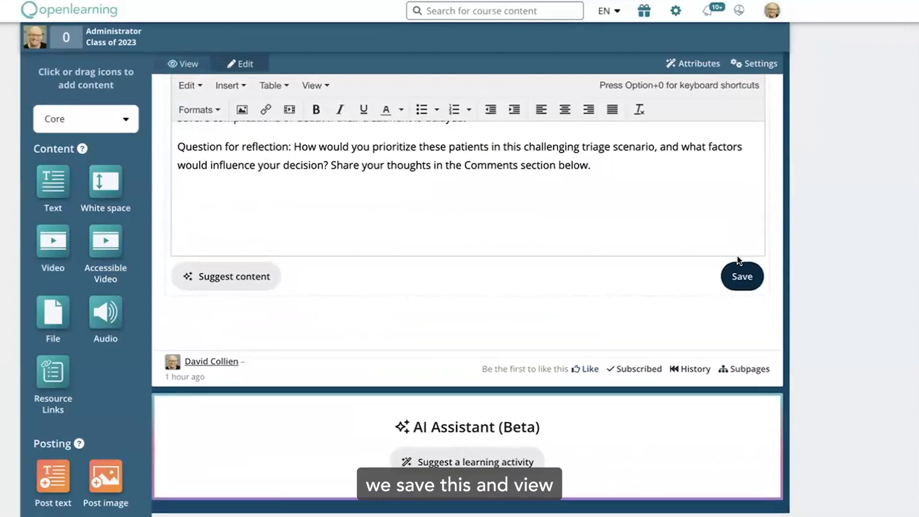
pyautogui.click(749, 273)
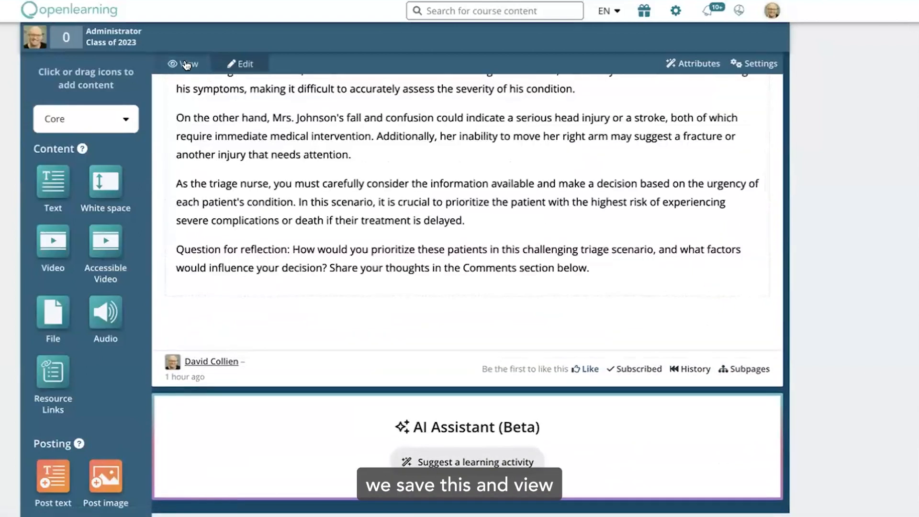
# - Check the comments section below the page against the case study's question for reflection
pyautogui.scroll(-10, 295, 175)
pyautogui.scroll(4, 340, 232)
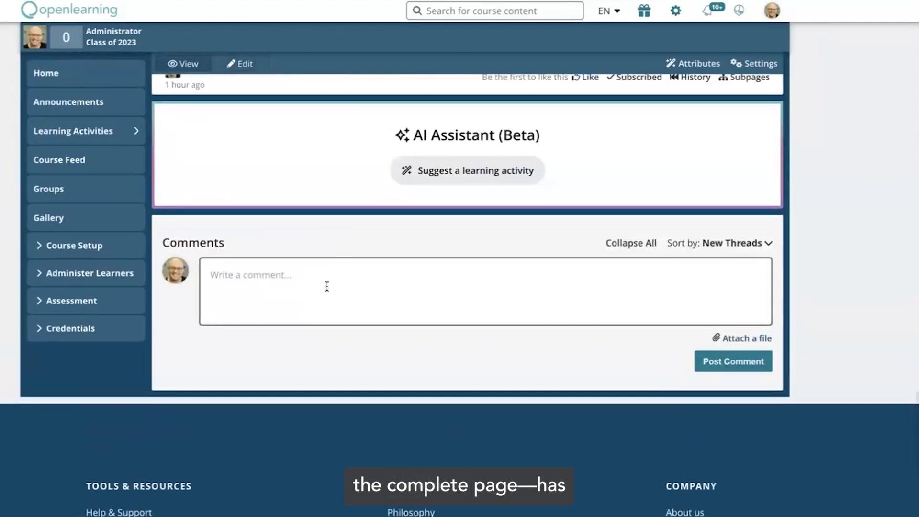
pyautogui.scroll(6, 370, 295)
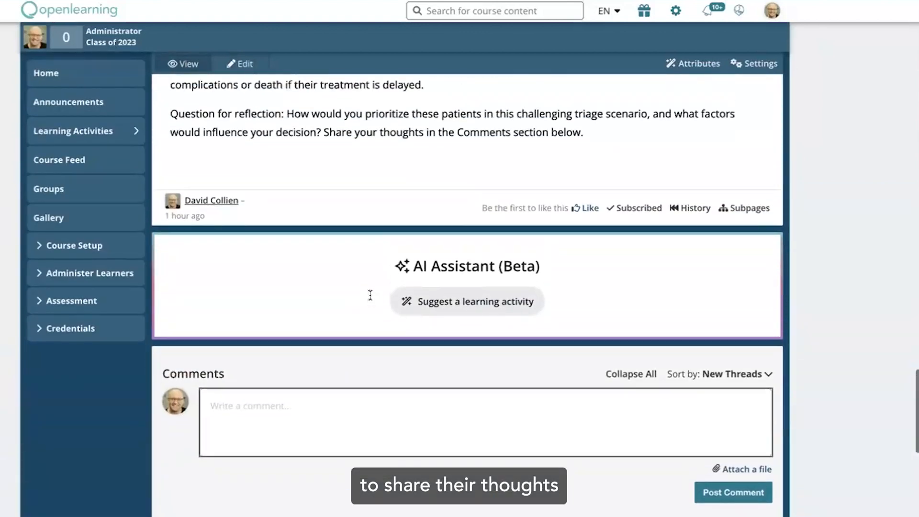
pyautogui.scroll(14, 370, 295)
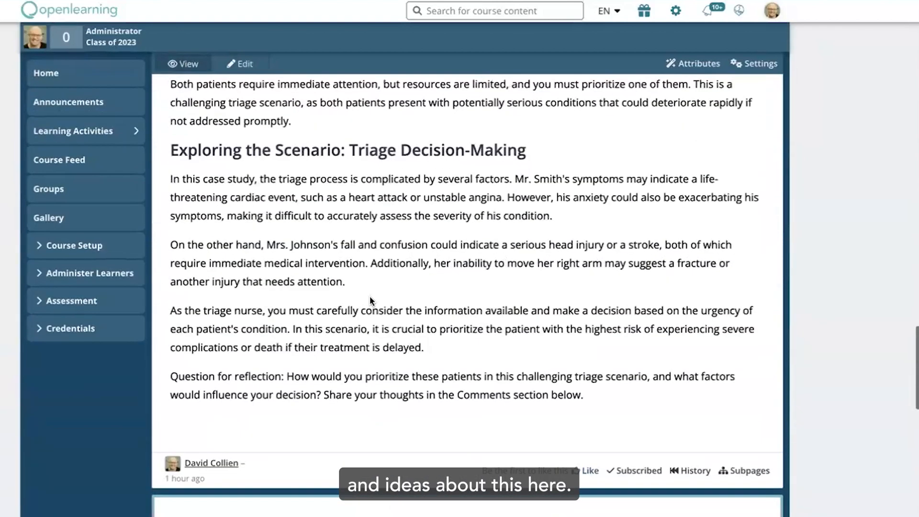
pyautogui.scroll(10, 370, 299)
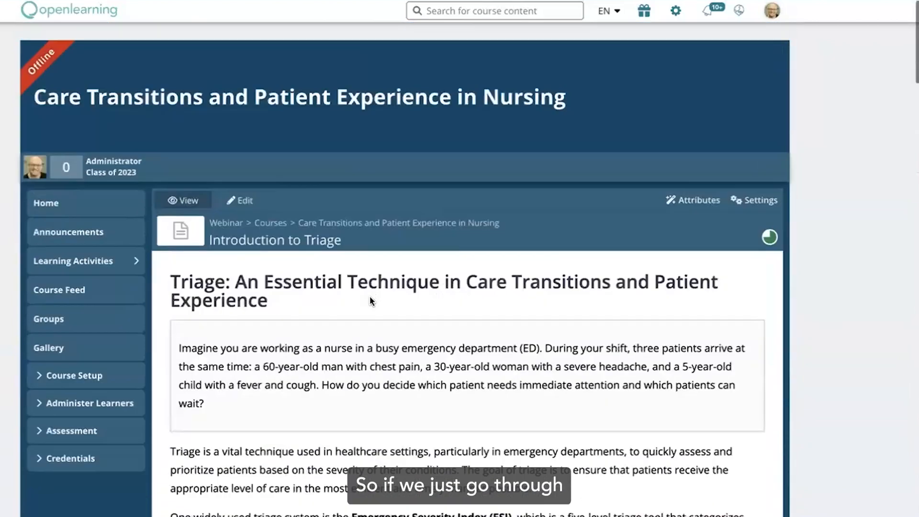
# - Review the finished page from the triage explanation and practice challenges through the categorisation activity to the ESI criteria table
pyautogui.scroll(-2, 370, 299)
pyautogui.scroll(-2, 369, 297)
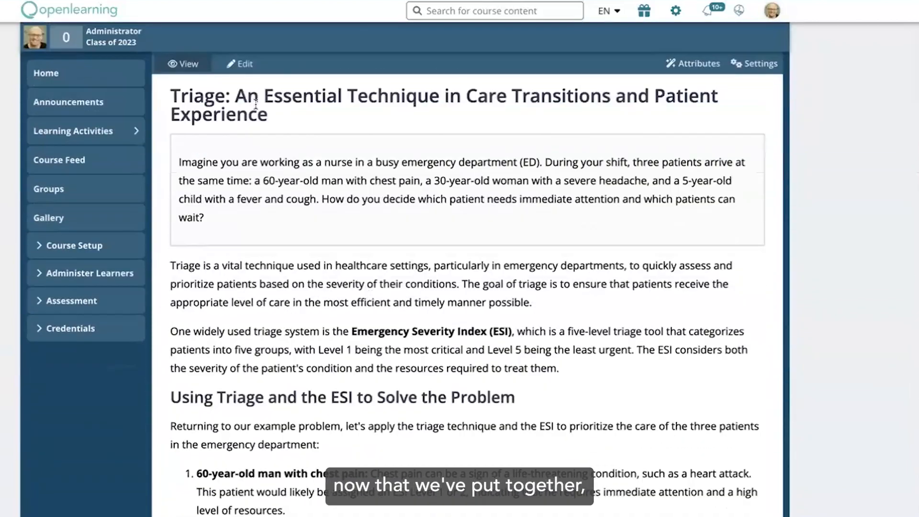
pyautogui.scroll(-12, 270, 259)
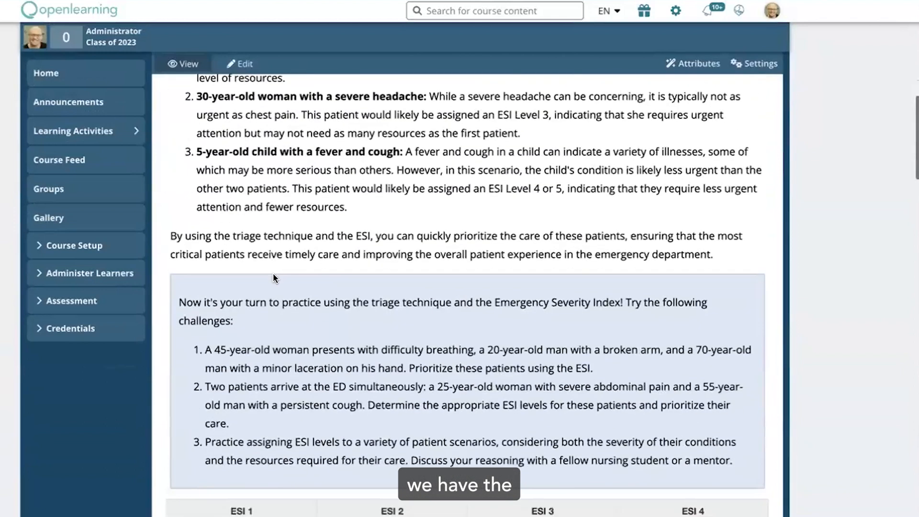
pyautogui.scroll(-8, 273, 274)
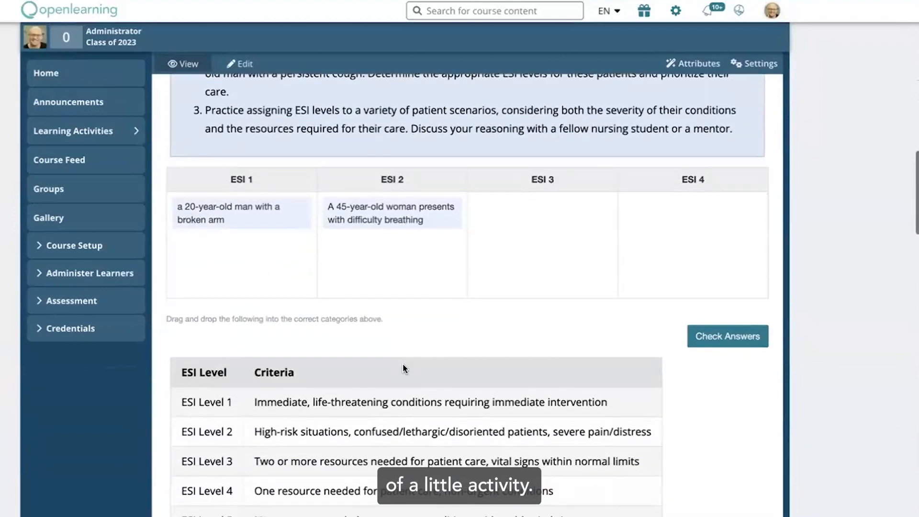
pyautogui.scroll(-6, 403, 364)
pyautogui.scroll(-1, 375, 351)
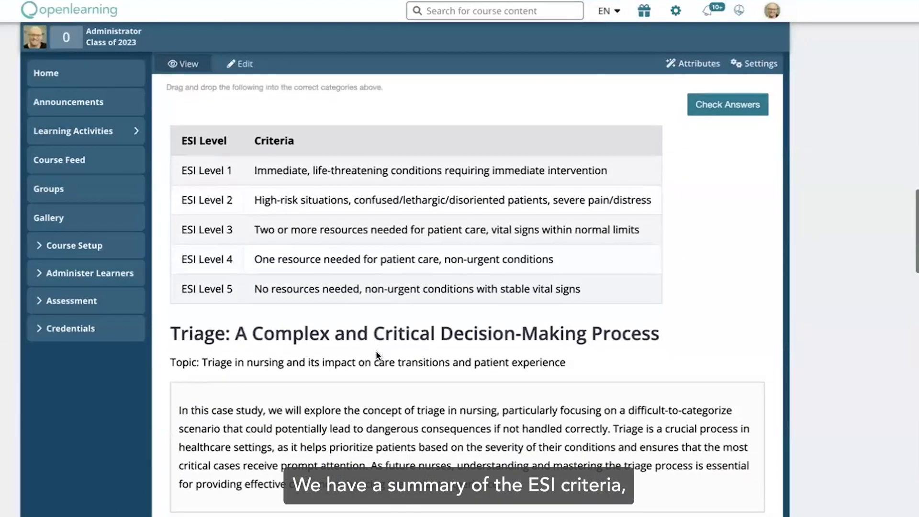
pyautogui.scroll(-7, 377, 356)
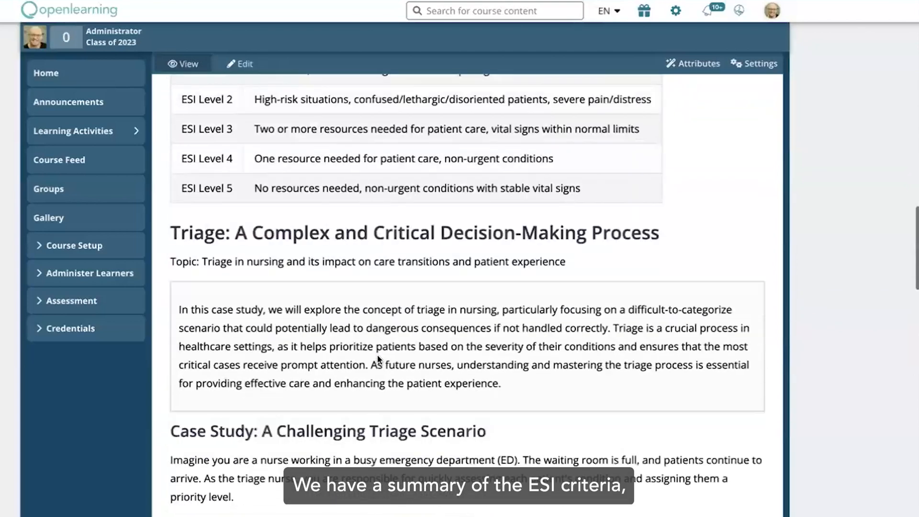
# - Review the case study's patient scenario and its closing invitation to share thoughts in the comments
pyautogui.scroll(-20, 376, 304)
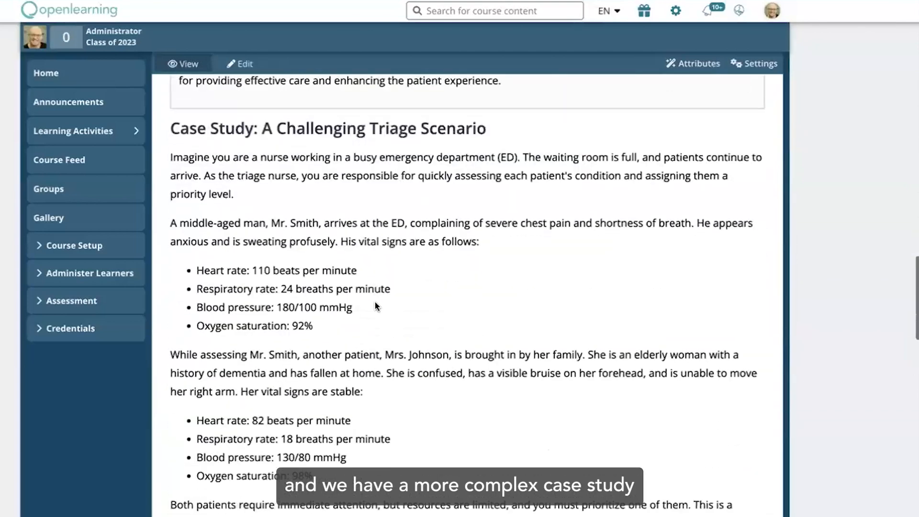
pyautogui.scroll(1, 373, 283)
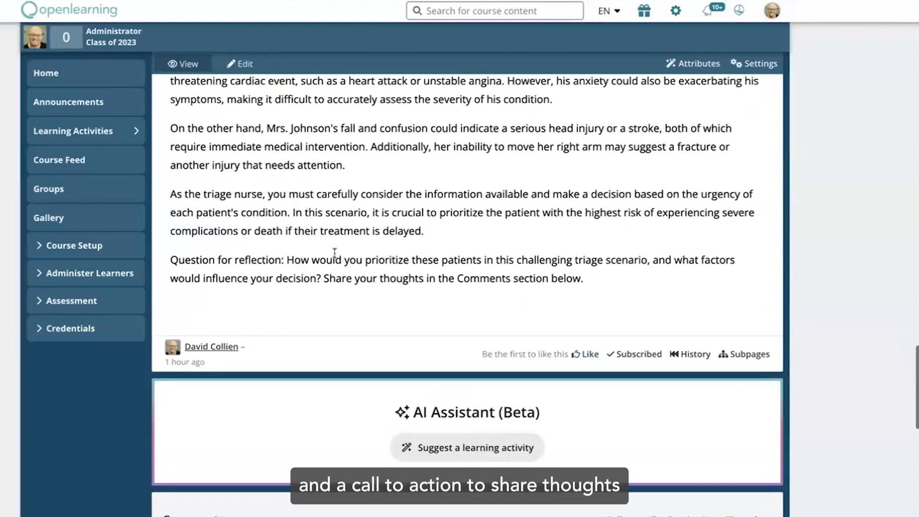
pyautogui.moveTo(601, 281); pyautogui.dragTo(573, 245)
pyautogui.click(573, 245)
pyautogui.scroll(-4, 573, 243)
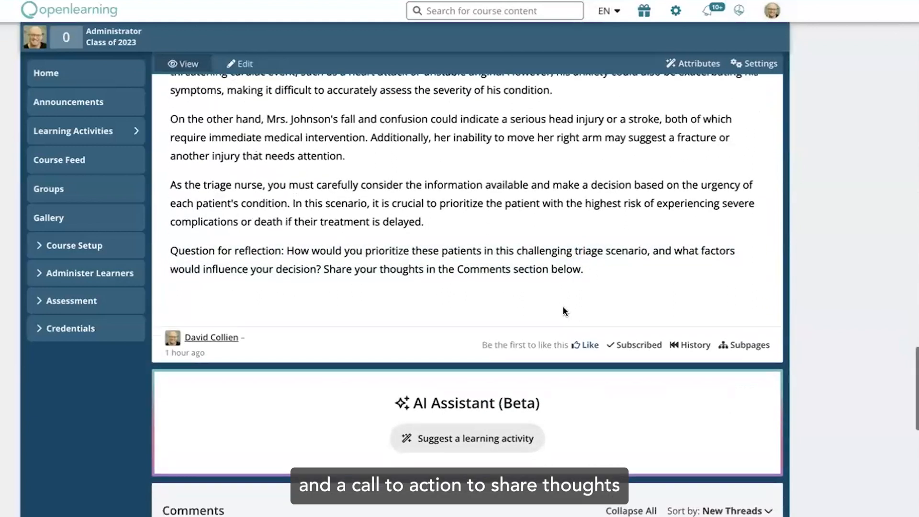
# - Look back over the completed page from the case study's decision-making section to the opening triage explanation
pyautogui.scroll(6, 482, 237)
pyautogui.scroll(1, 482, 238)
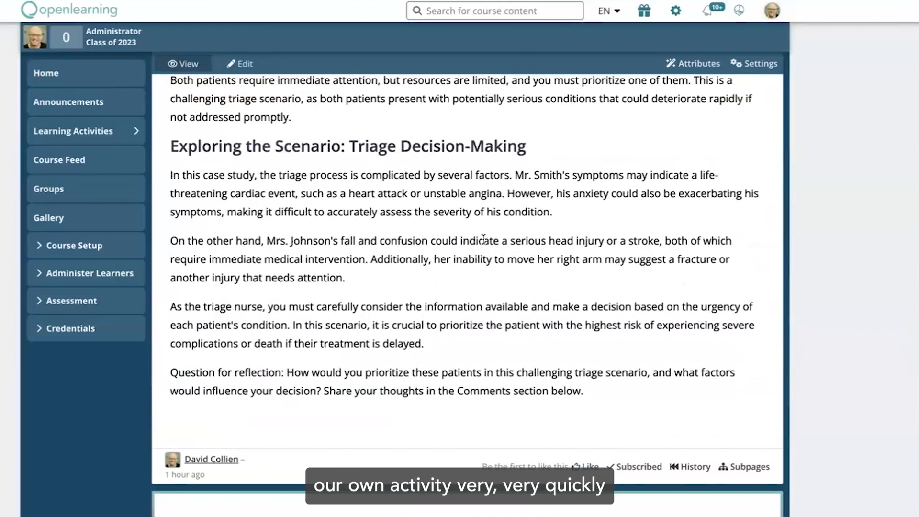
pyautogui.scroll(3, 473, 190)
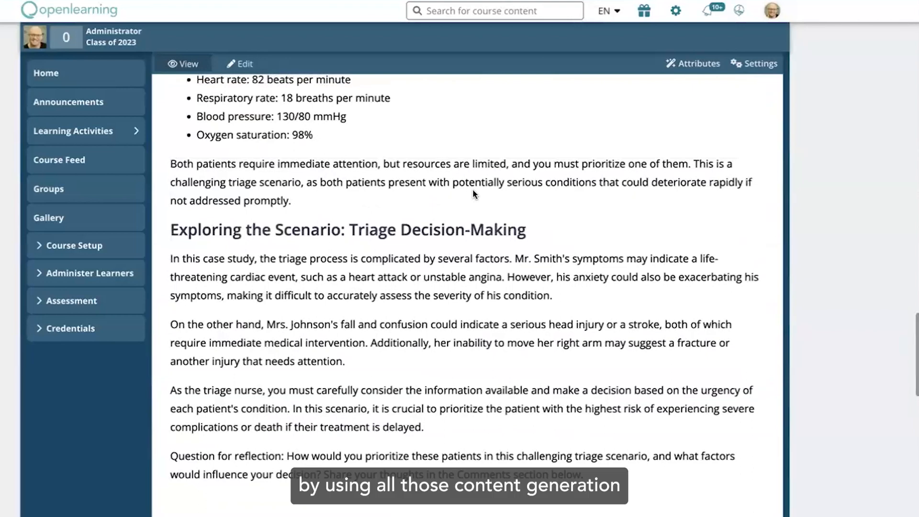
pyautogui.scroll(3, 473, 190)
pyautogui.scroll(20, 473, 191)
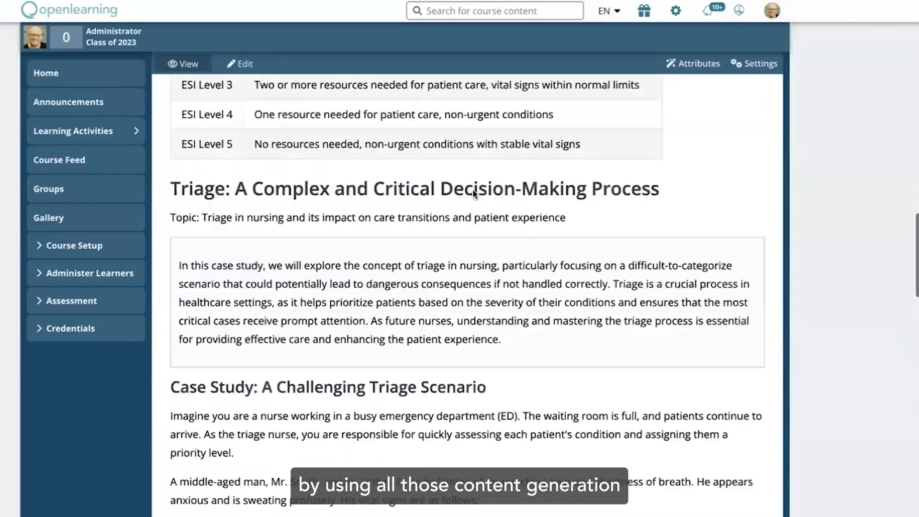
pyautogui.scroll(10, 472, 191)
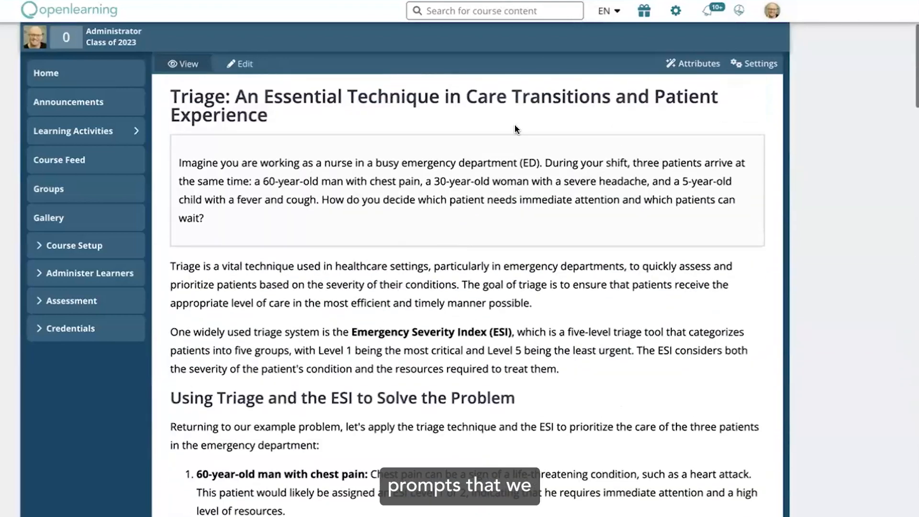